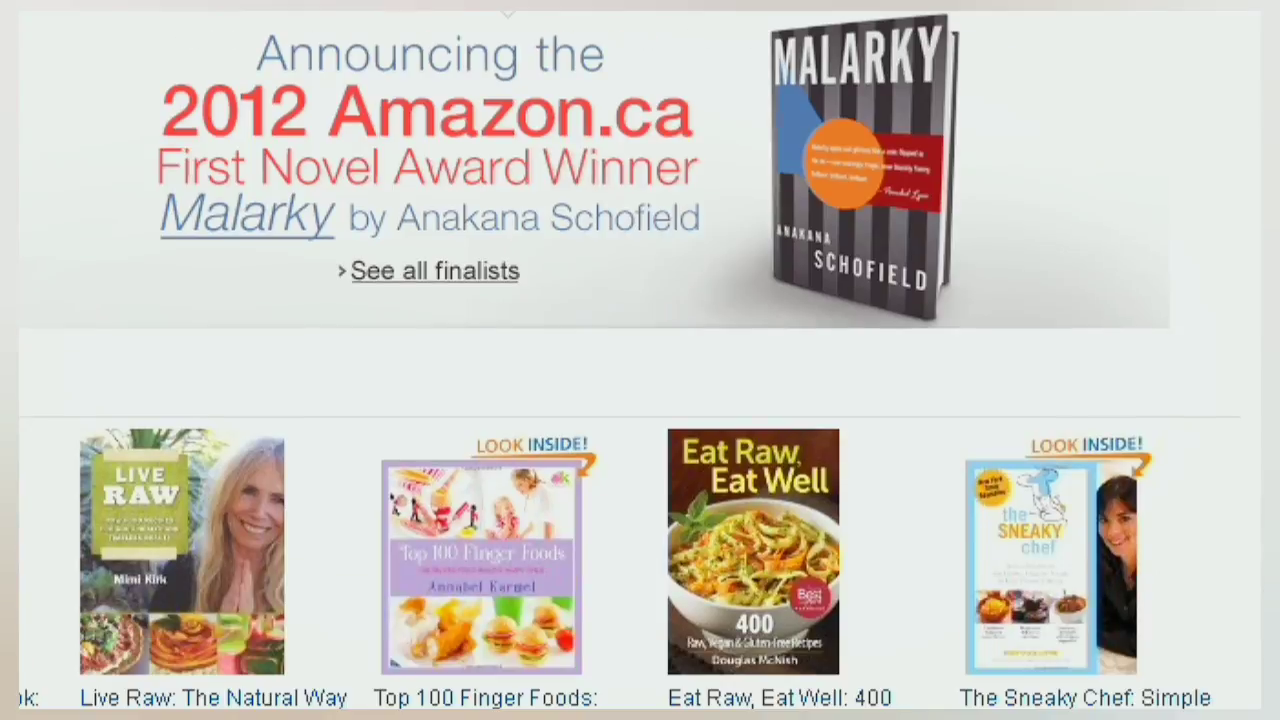
# - Open the Amazon Associates program page from the Make Money with Us links in the Amazon.ca footer
pyautogui.scroll(-10, 640, 360)
pyautogui.scroll(4, 640, 360)
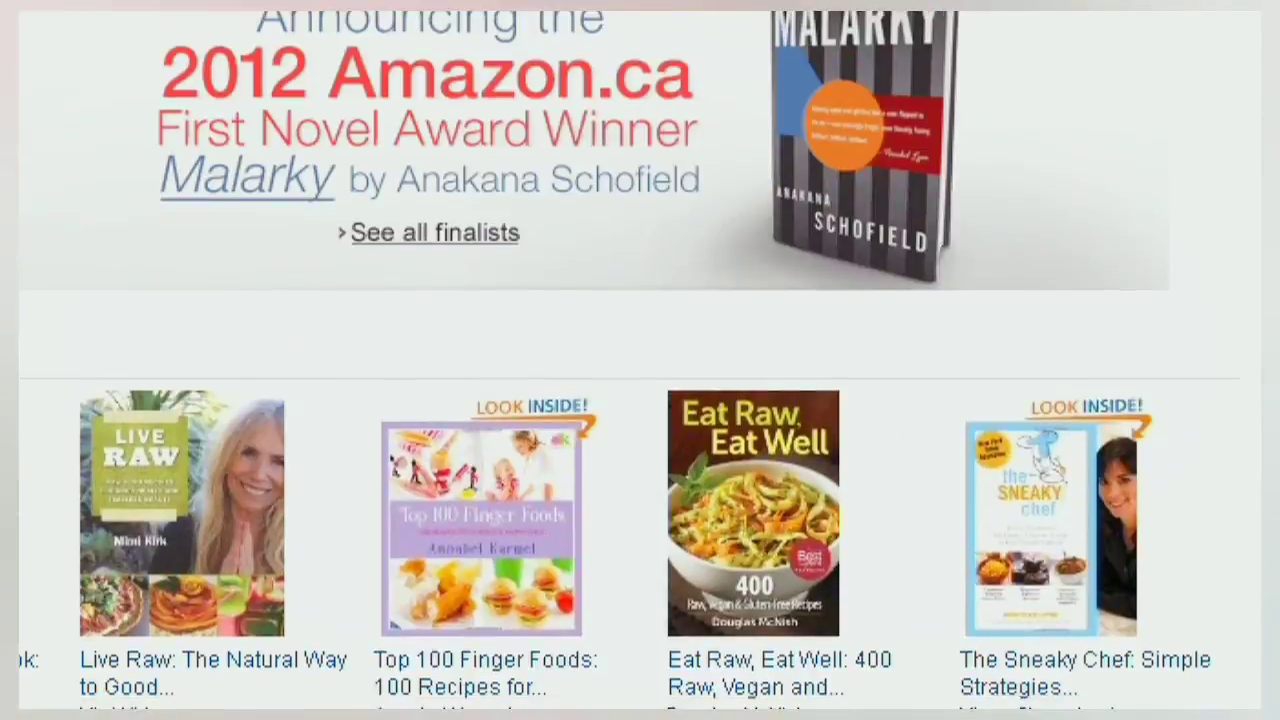
pyautogui.scroll(-15, 640, 360)
pyautogui.scroll(-15, 640, 360)
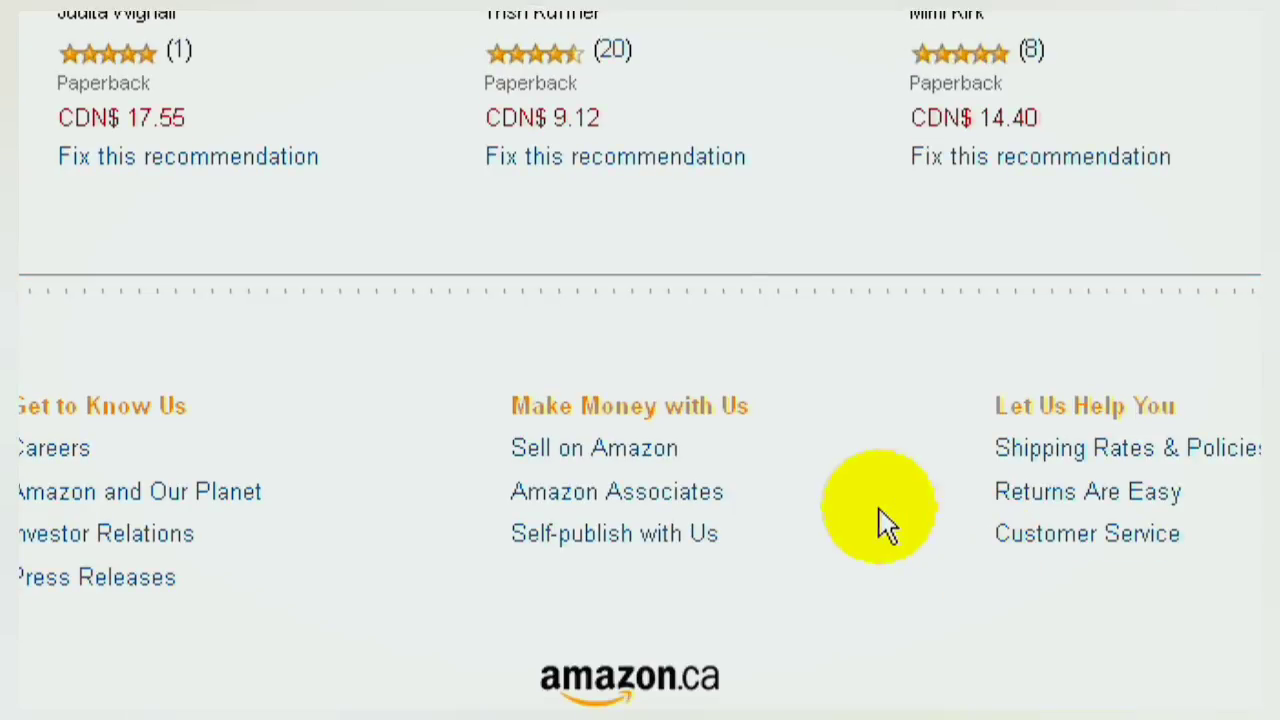
pyautogui.click(565, 495)
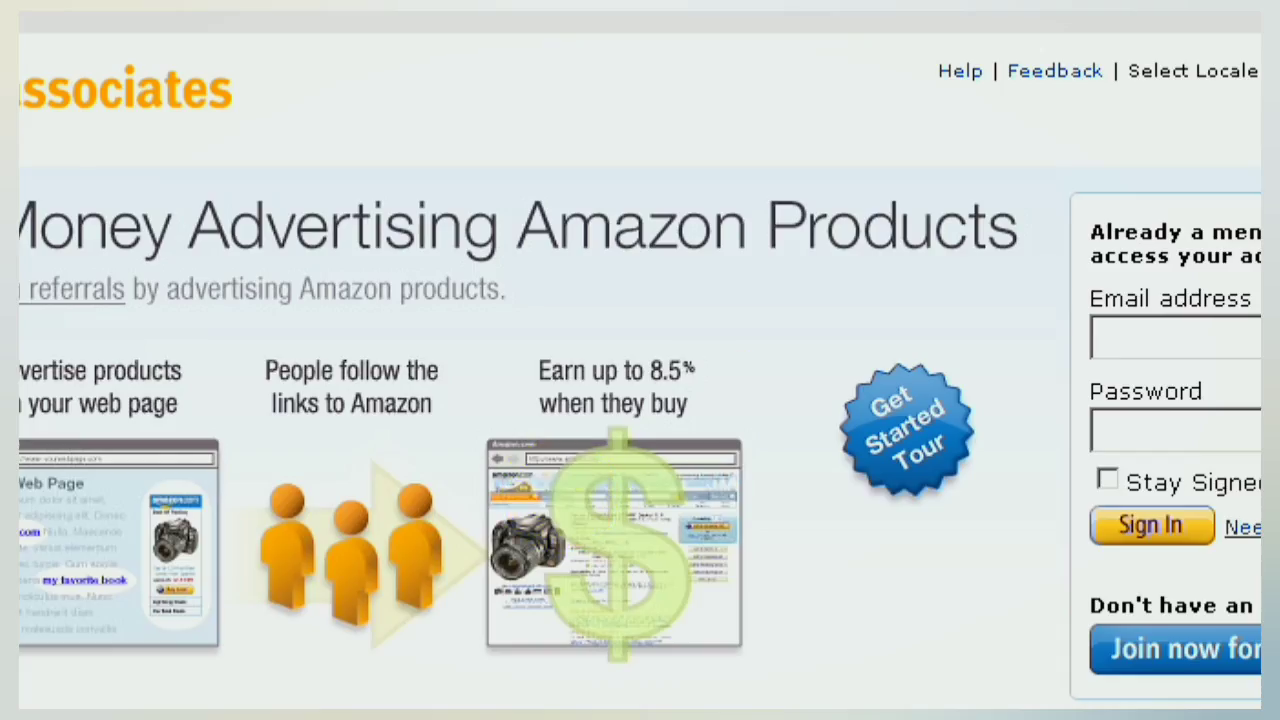
# - Look over the Associates advertising options and start a free membership application
pyautogui.scroll(-3, 640, 360)
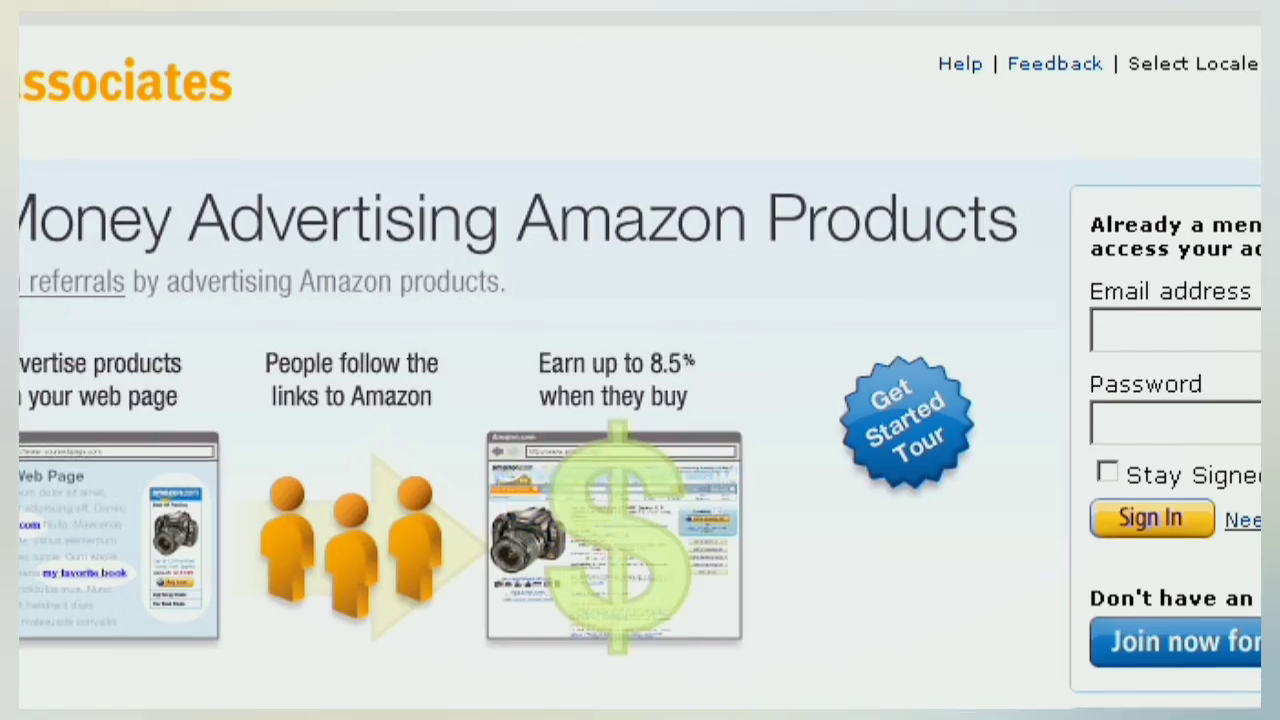
pyautogui.scroll(-3, 110, 405)
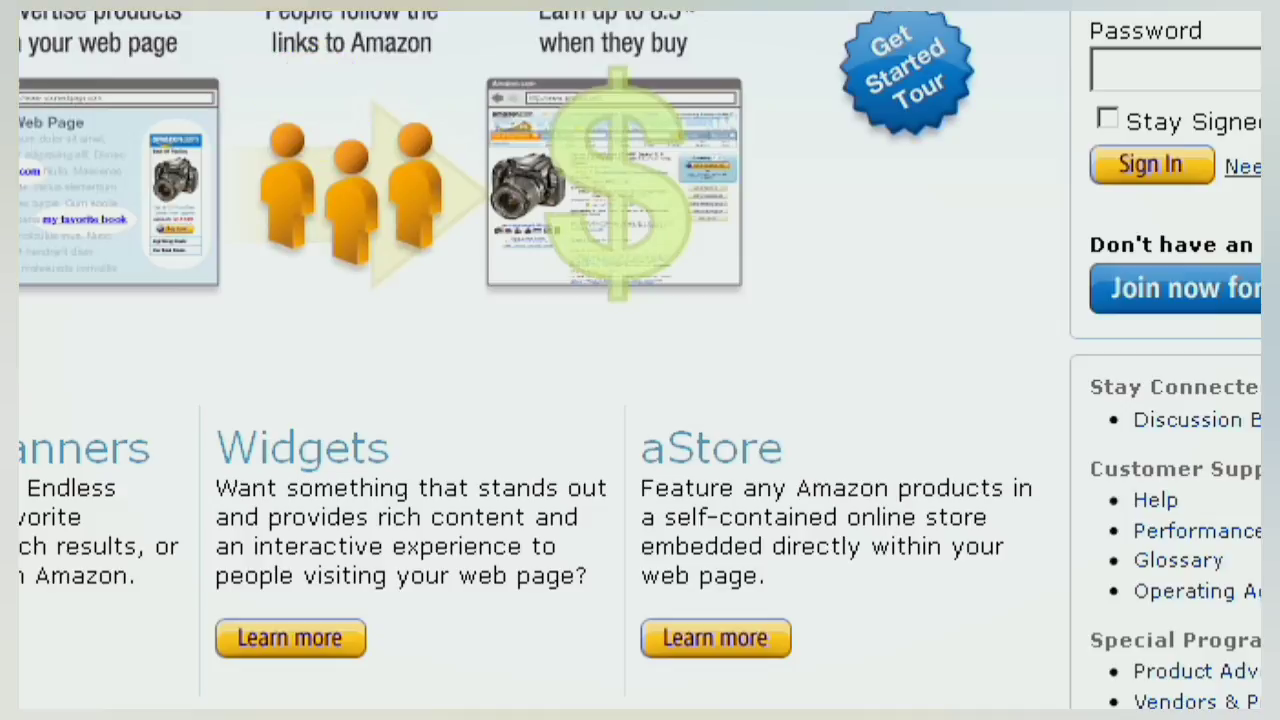
pyautogui.scroll(-1, 640, 360)
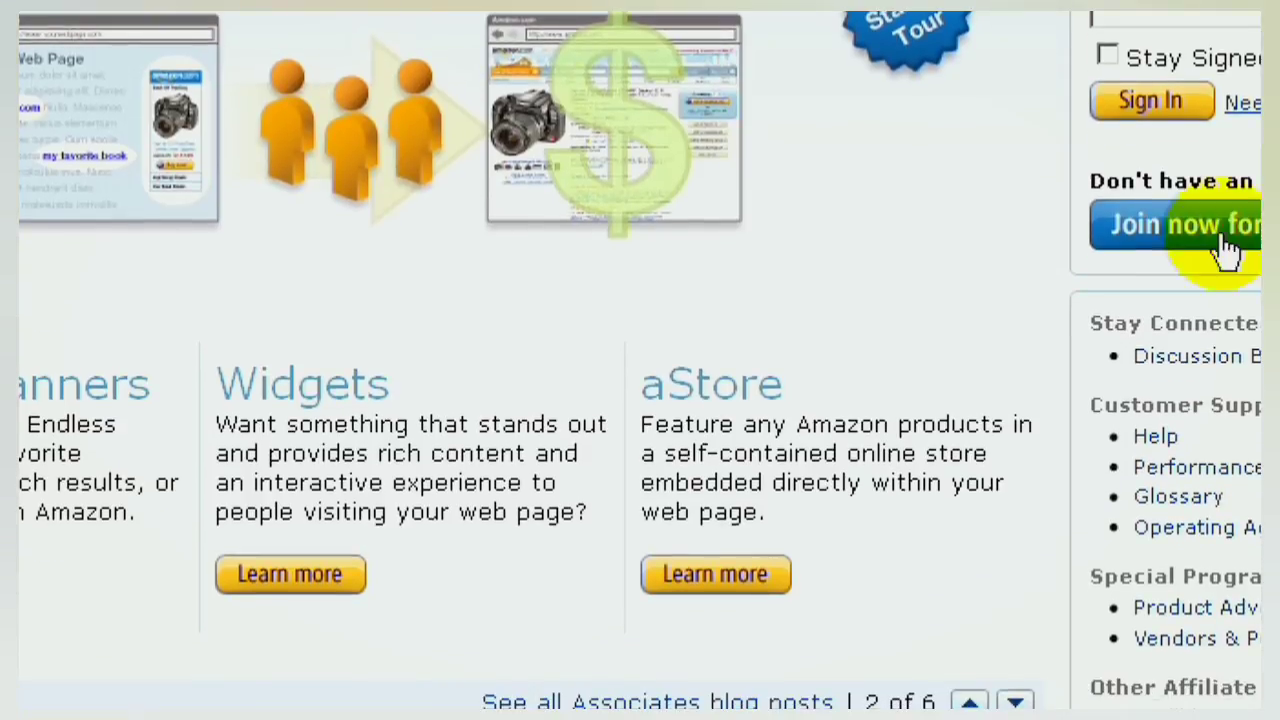
pyautogui.click(1158, 240)
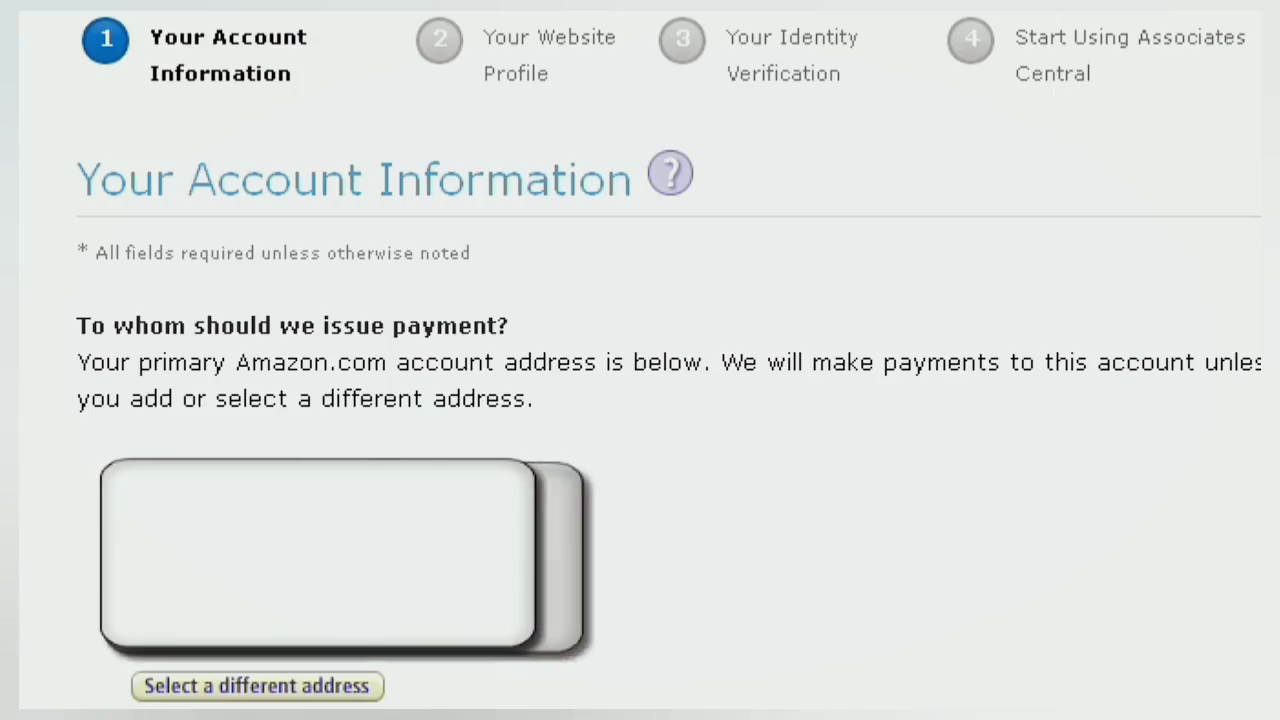
# - Keep the listed payee as the account's main contact and continue to the website profile
pyautogui.scroll(-2, 640, 360)
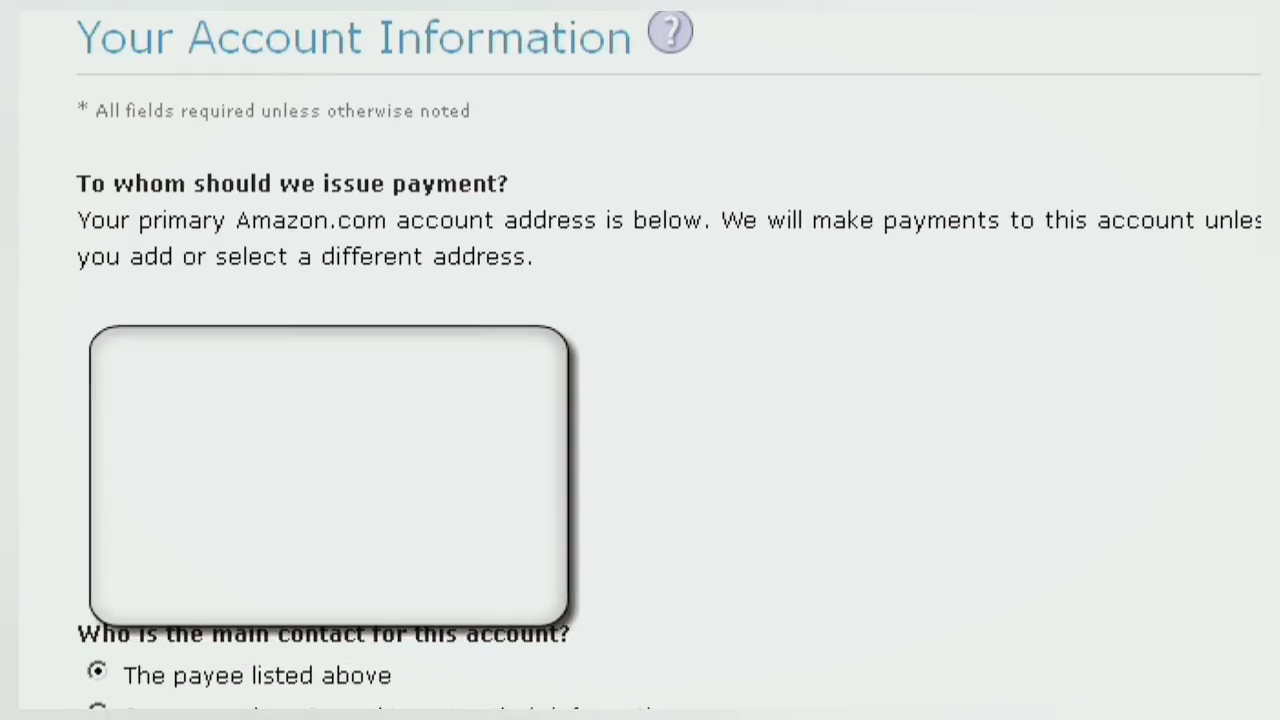
pyautogui.scroll(-3, 640, 360)
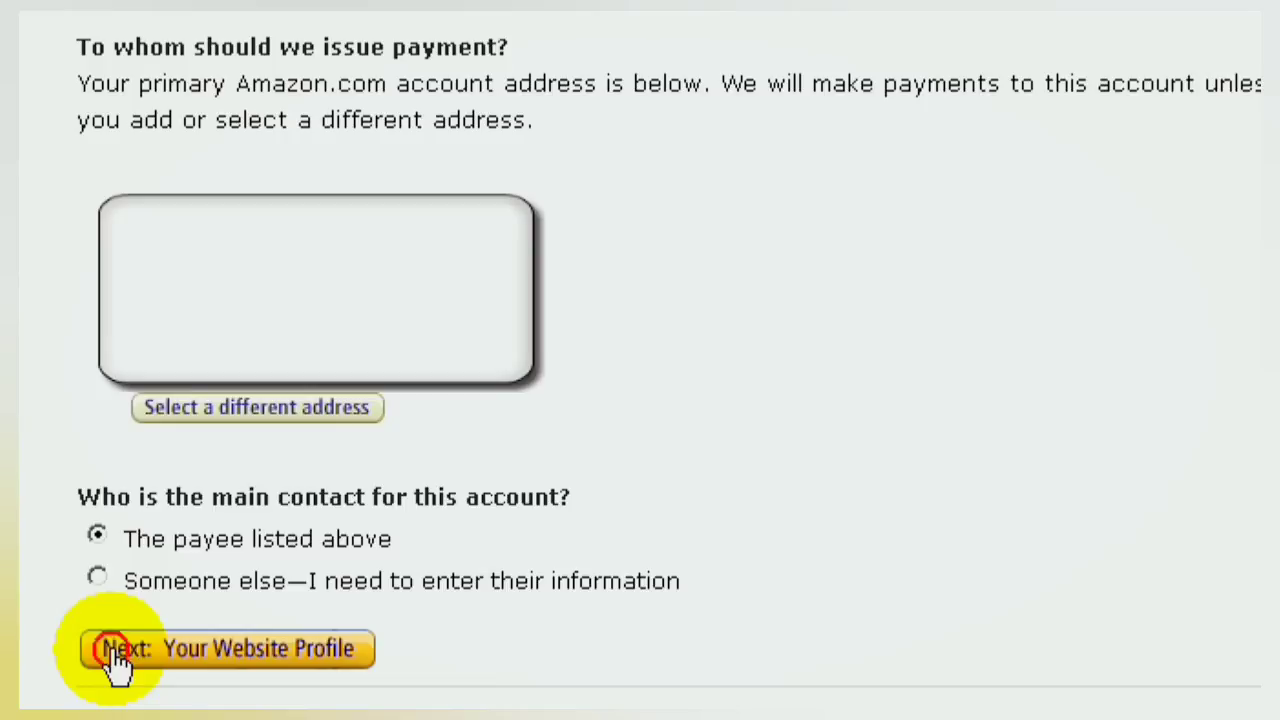
pyautogui.click(116, 655)
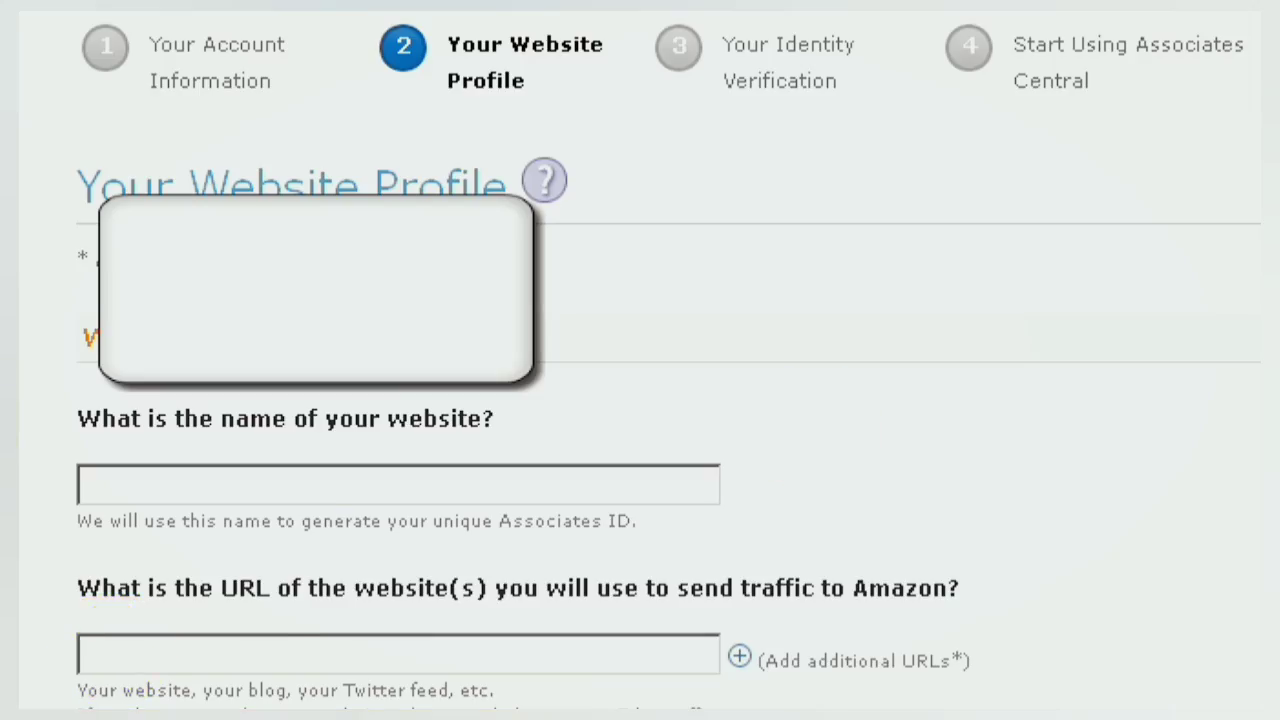
# - Examine the website profile questions on site details, topics, Amazon item types, traffic methods, monetization and monthly visitors
pyautogui.scroll(-5, 640, 400)
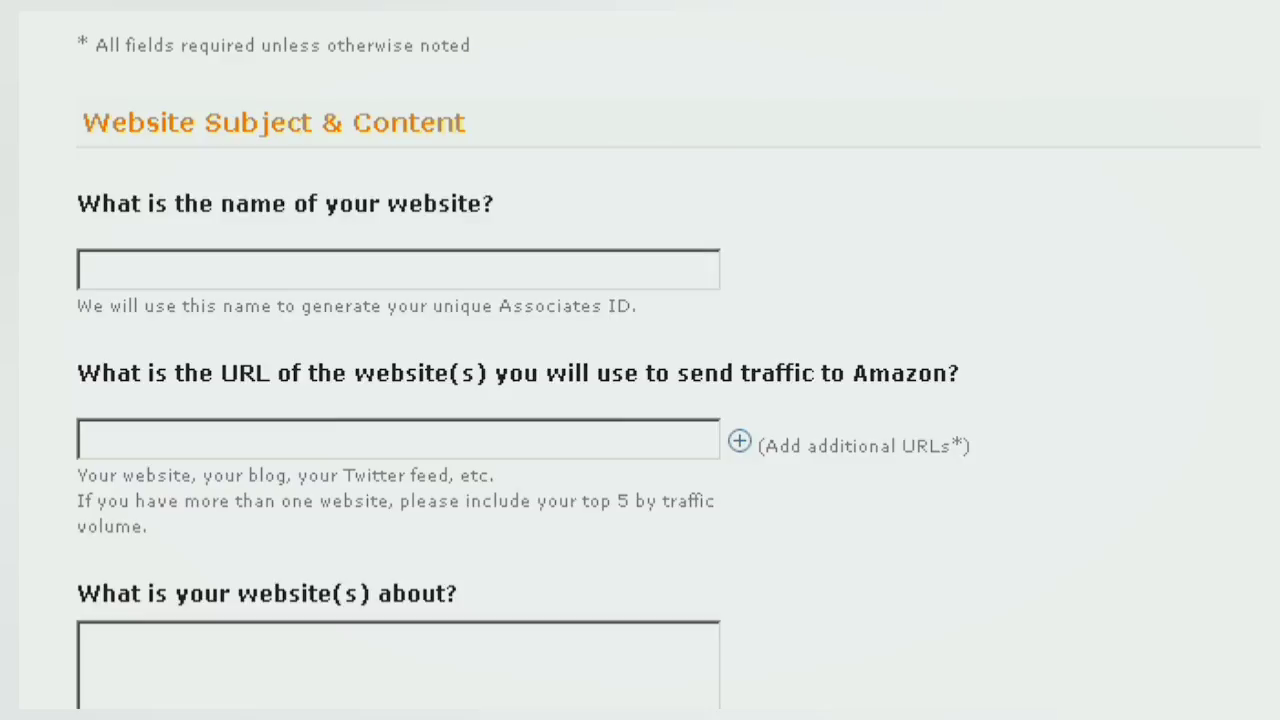
pyautogui.scroll(-3, 640, 400)
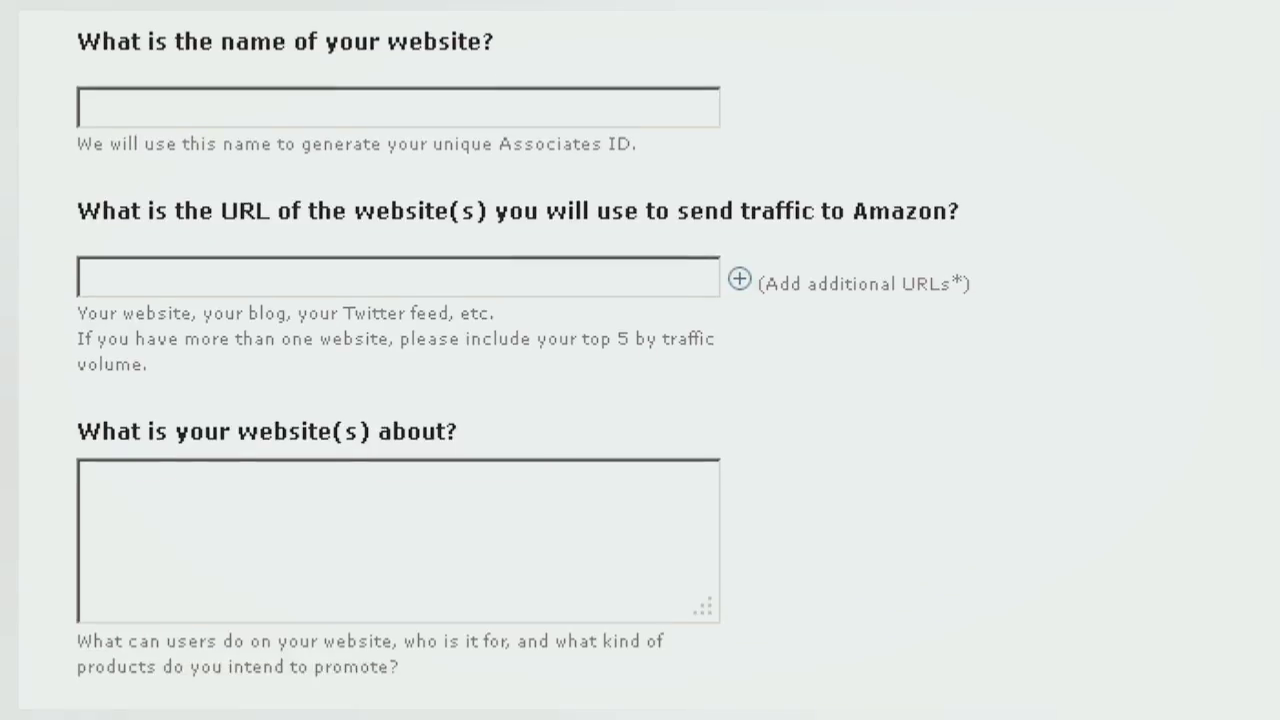
pyautogui.scroll(-6, 640, 400)
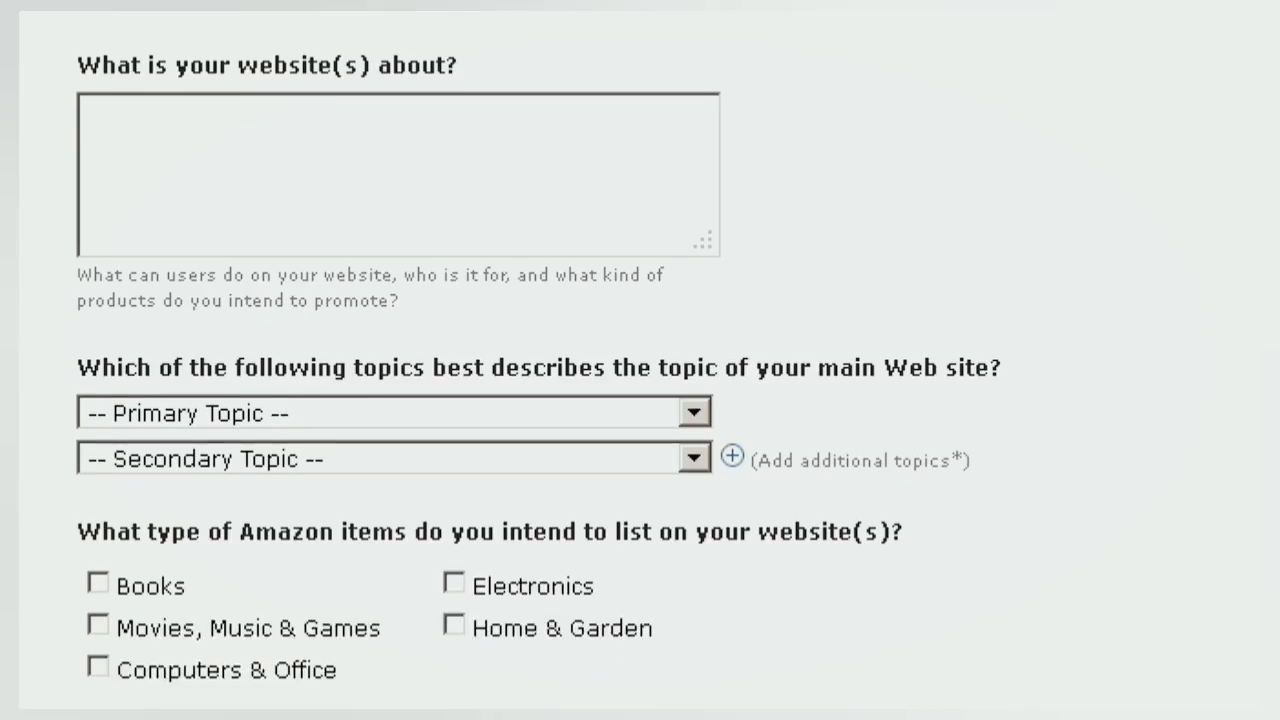
pyautogui.scroll(-5, 640, 400)
pyautogui.scroll(-18, 640, 400)
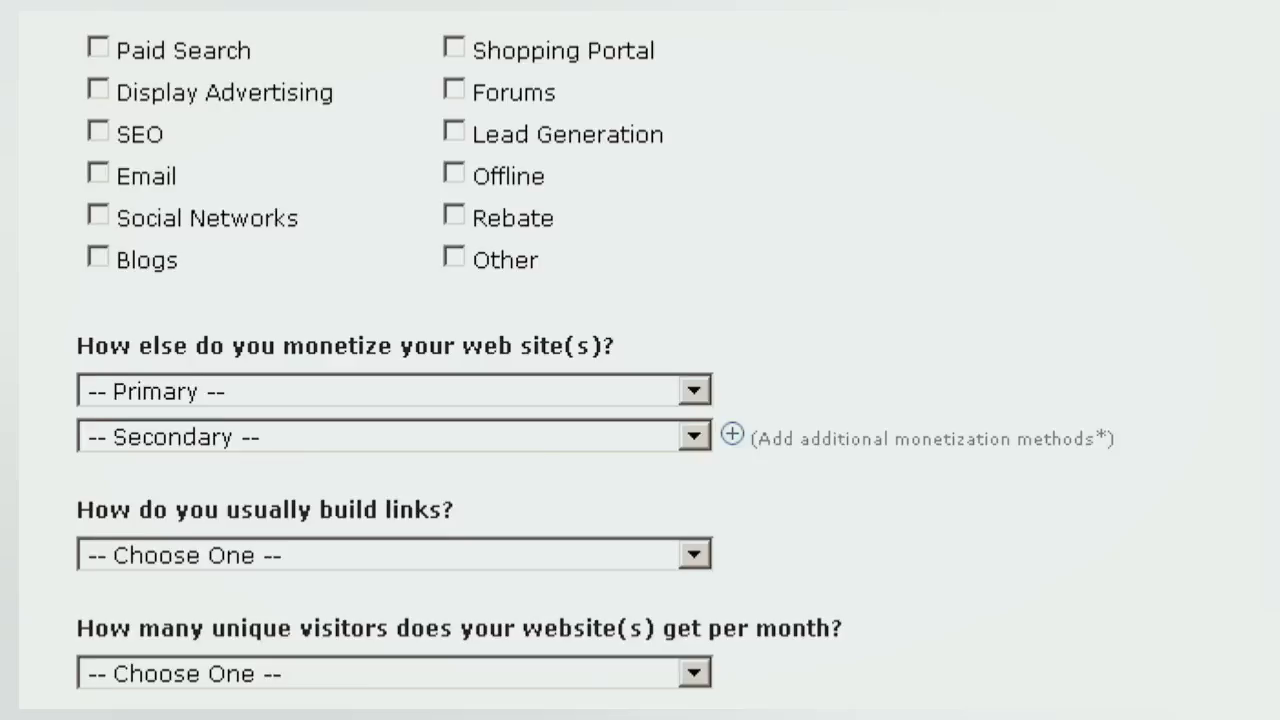
pyautogui.scroll(-2, 640, 360)
pyautogui.scroll(11, 640, 360)
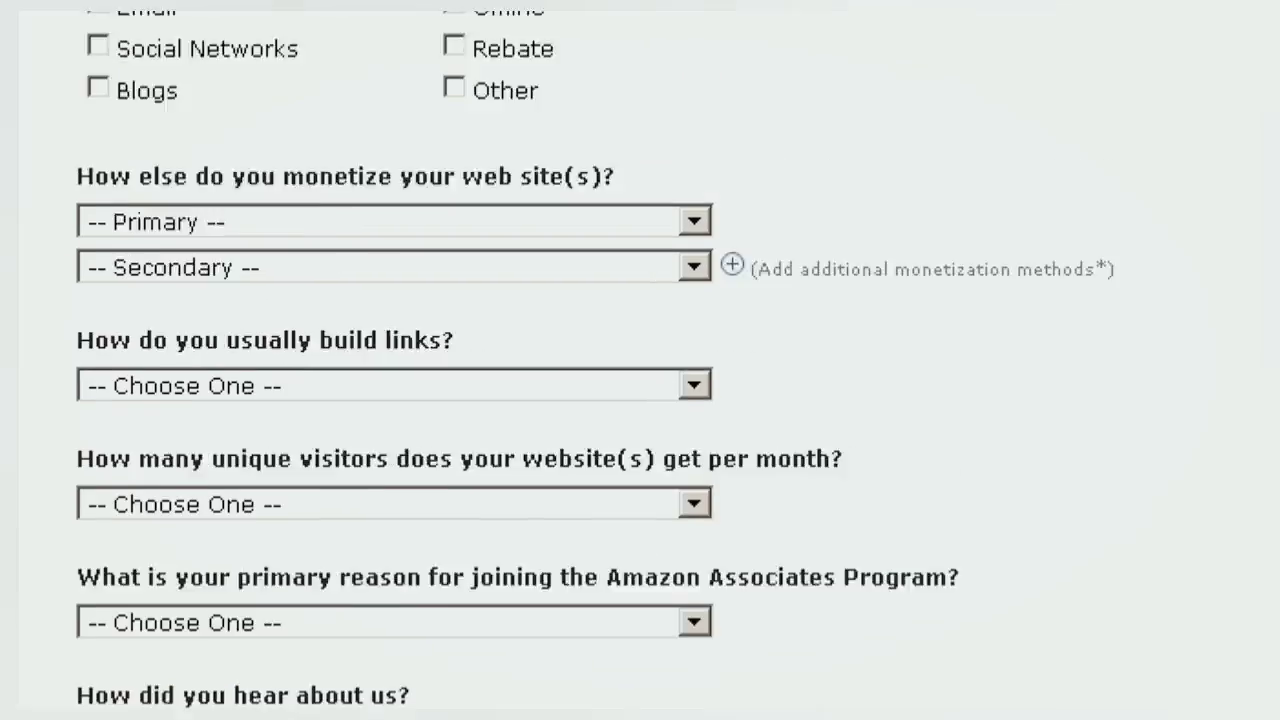
pyautogui.scroll(20, 640, 360)
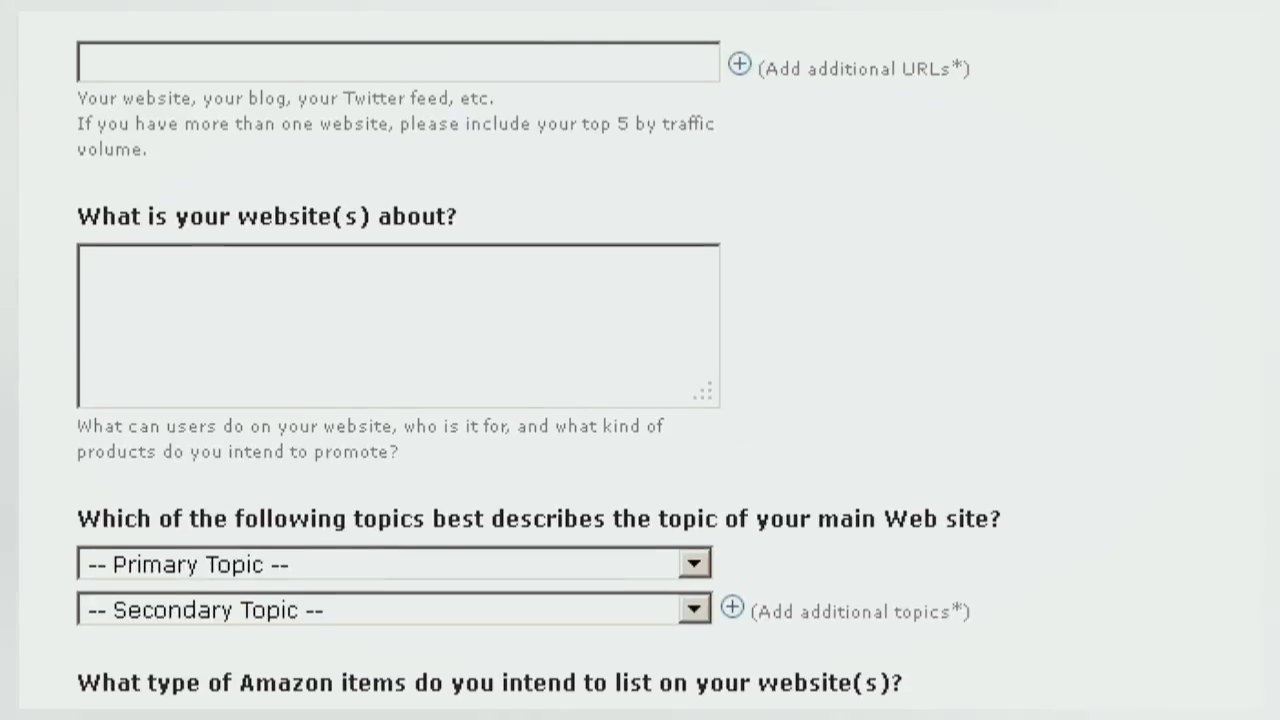
pyautogui.scroll(-2, 640, 360)
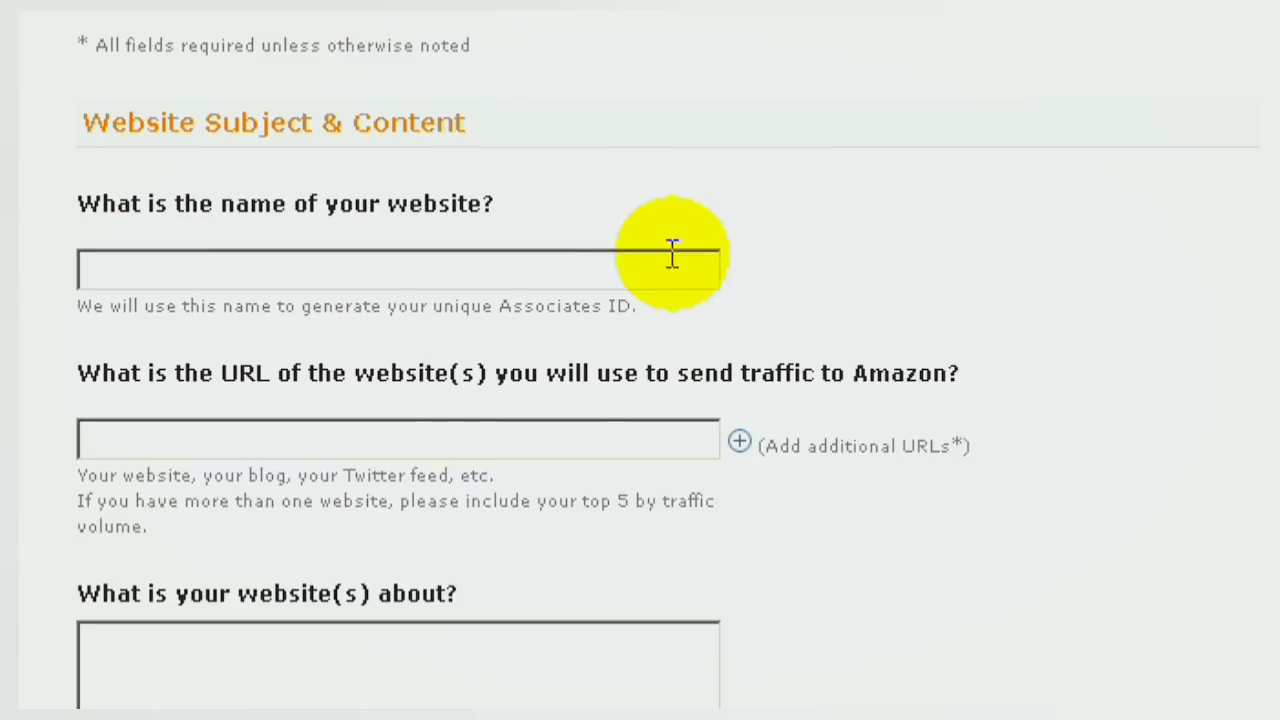
# - Complete and submit the website profile with Manually via text editor, From 501 to 5,000 visitors, To monetize my site and Word of Mouth
pyautogui.click(153, 268)
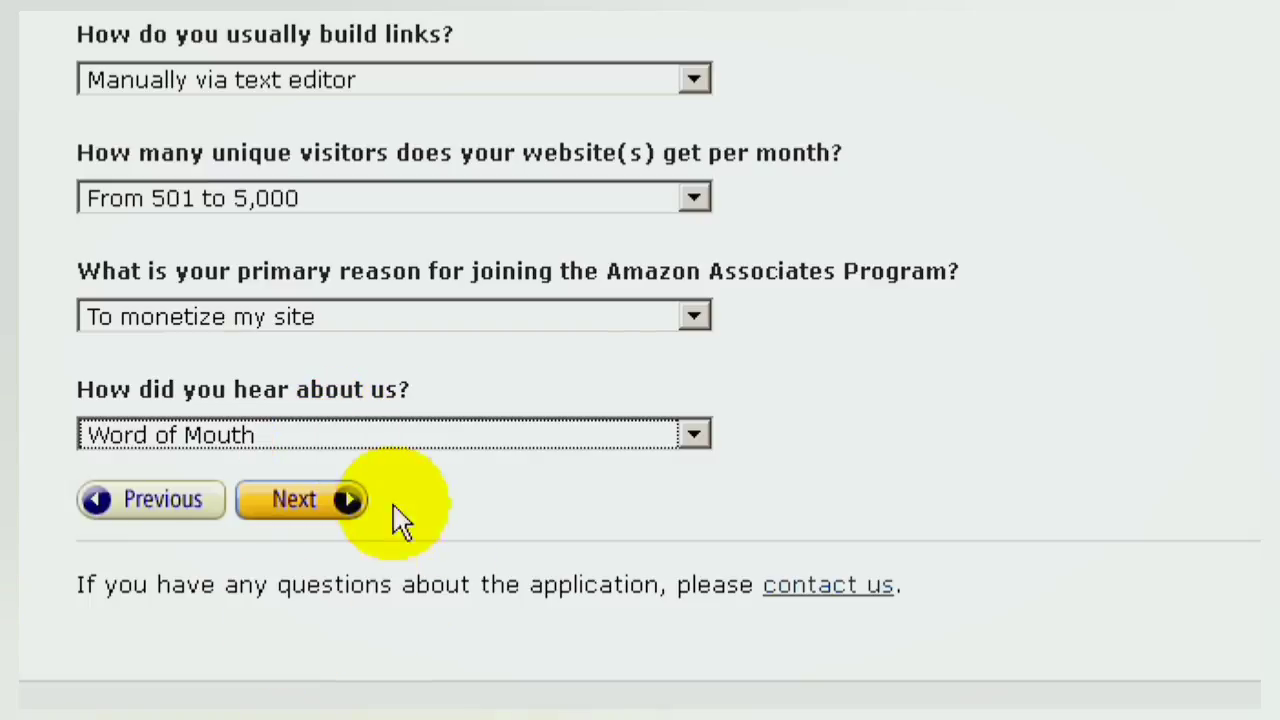
pyautogui.click(298, 510)
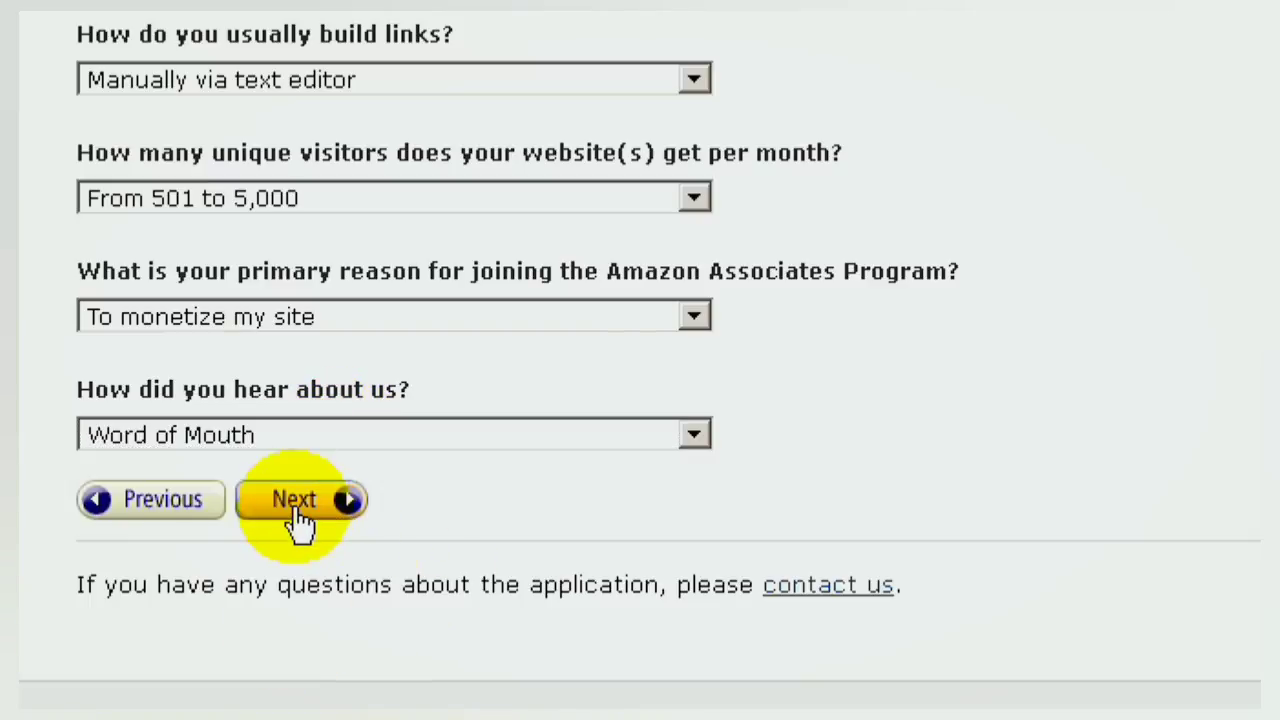
# - Complete the telephone identity verification and finish the application with the Associates Operating Agreement accepted
pyautogui.scroll(-3, 517, 410)
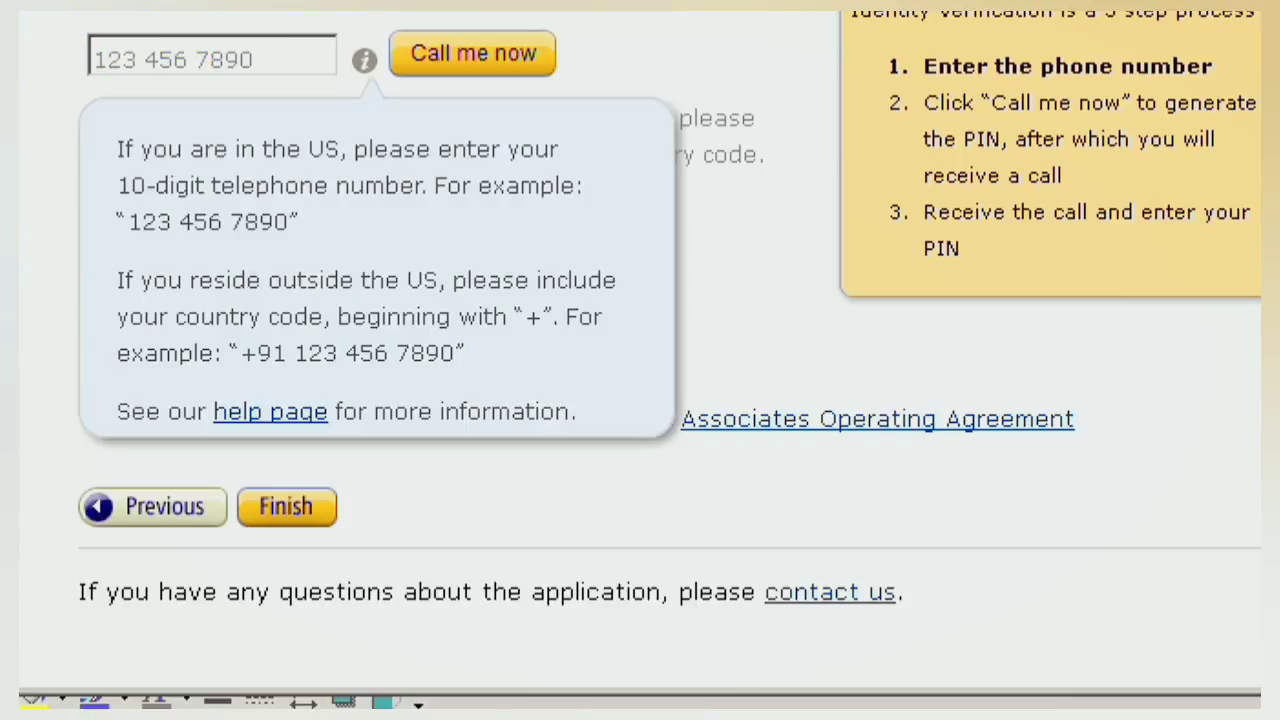
pyautogui.scroll(1, 640, 350)
pyautogui.scroll(2, 640, 350)
pyautogui.scroll(-2, 640, 350)
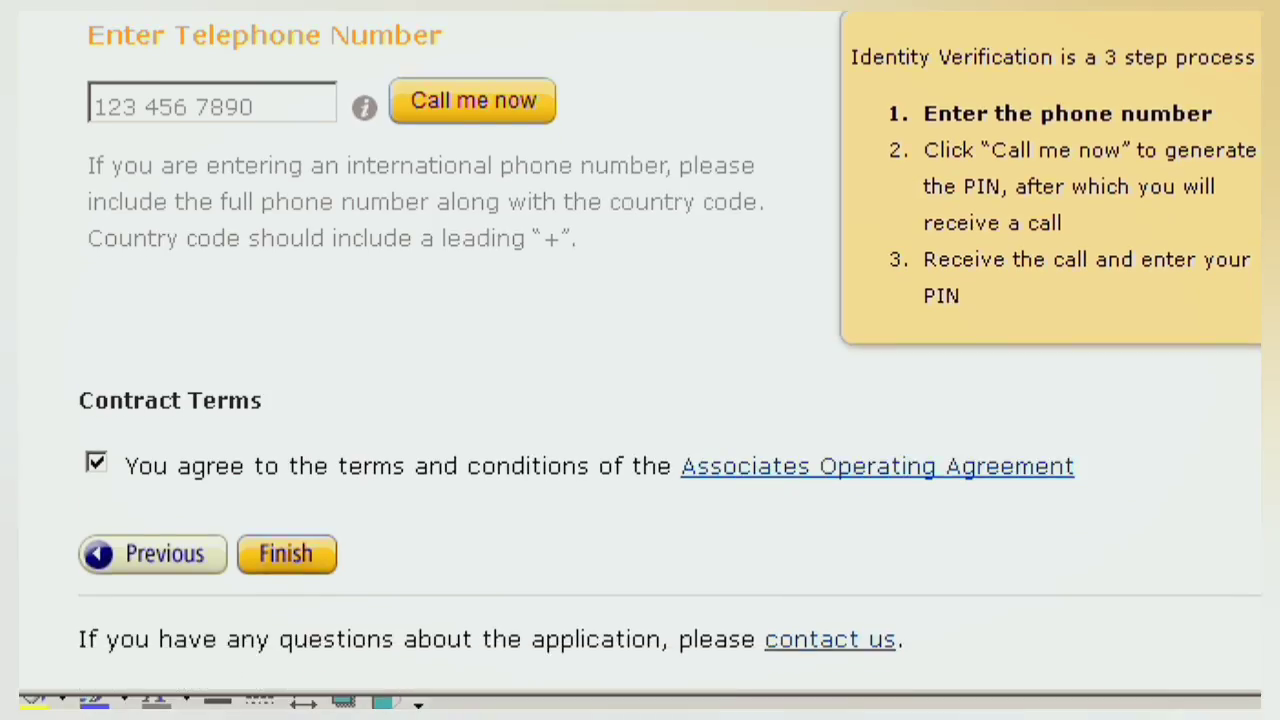
pyautogui.scroll(4, 640, 350)
pyautogui.scroll(-3, 640, 350)
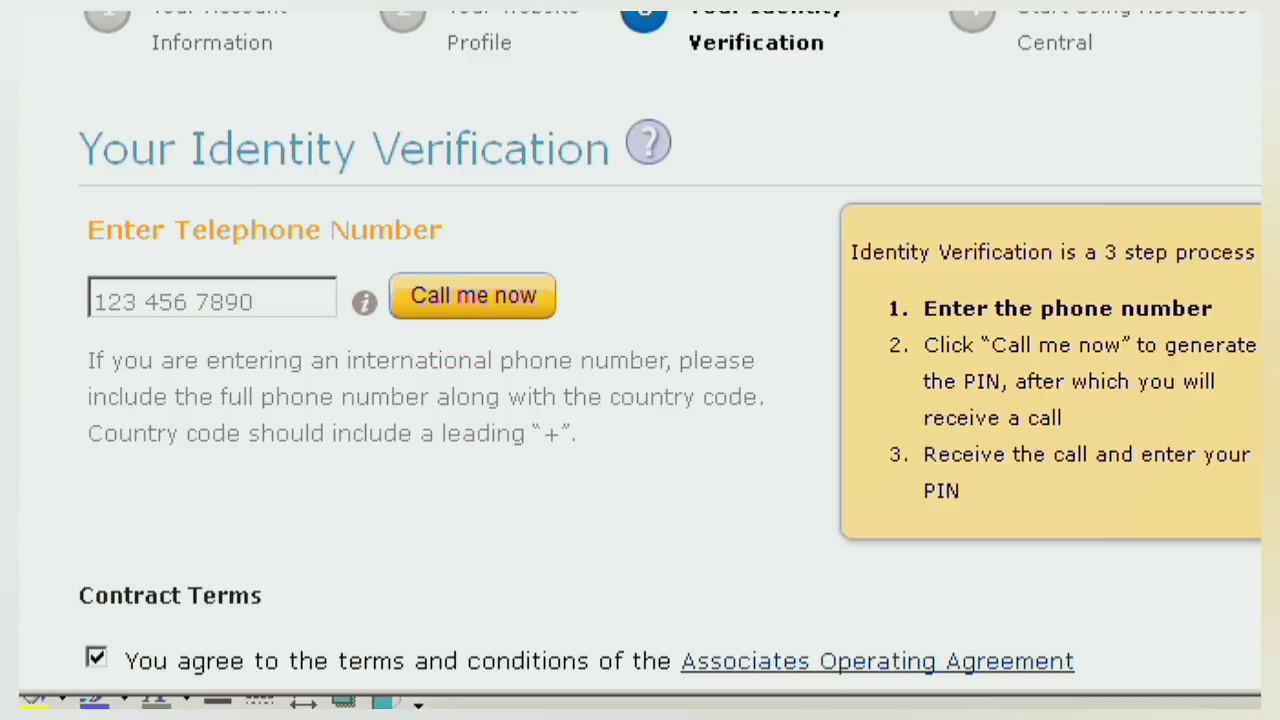
pyautogui.scroll(-4, 640, 360)
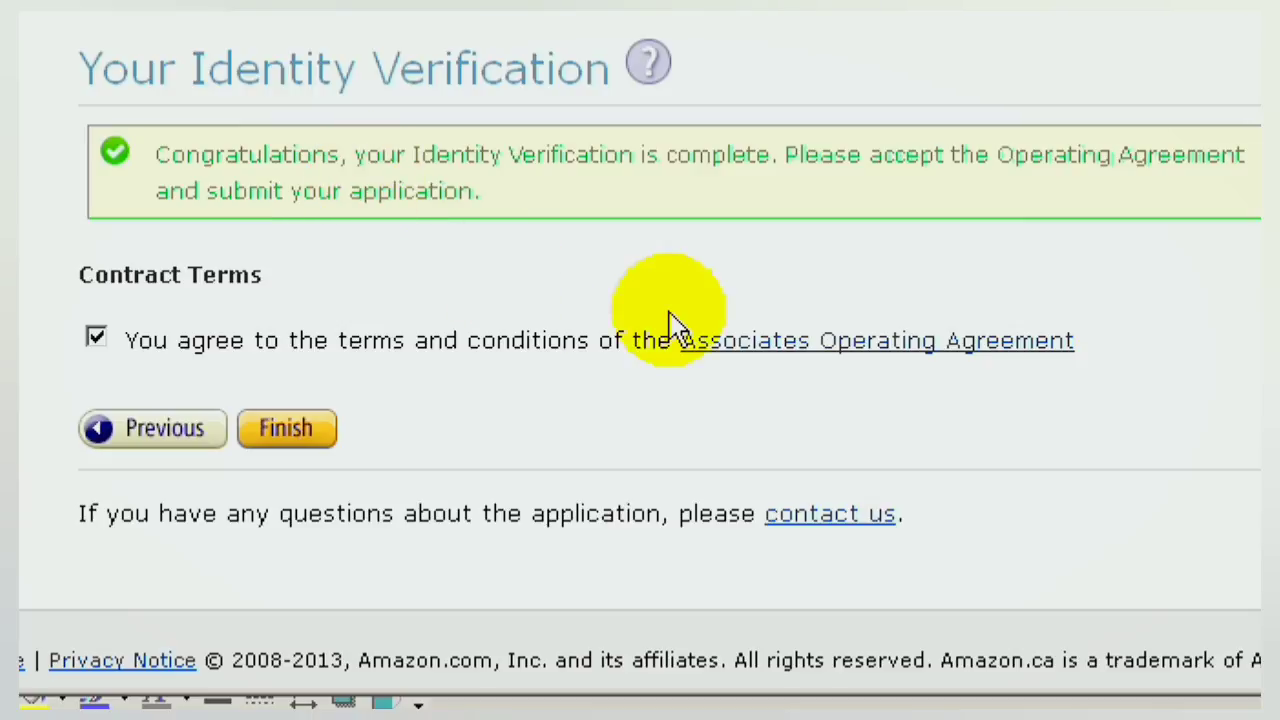
pyautogui.click(274, 424)
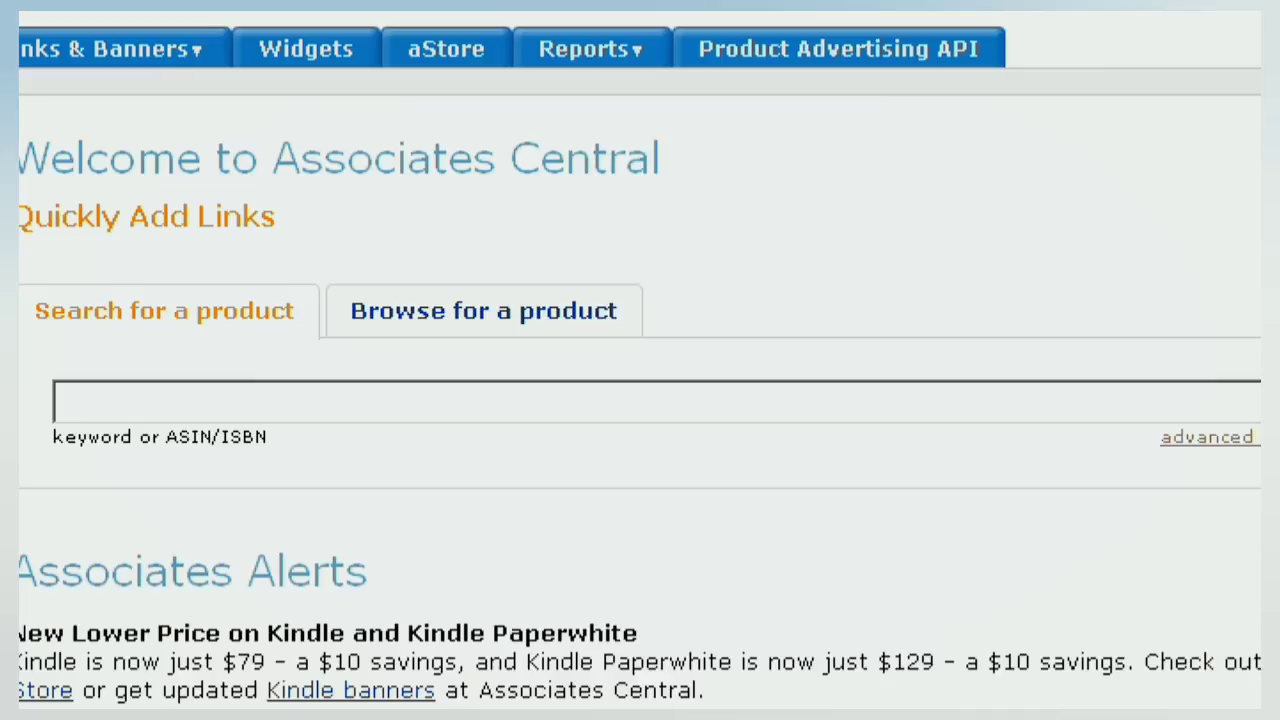
# - Open the Link to Any Page at Amazon.ca tool in Associates Central
pyautogui.click(195, 48)
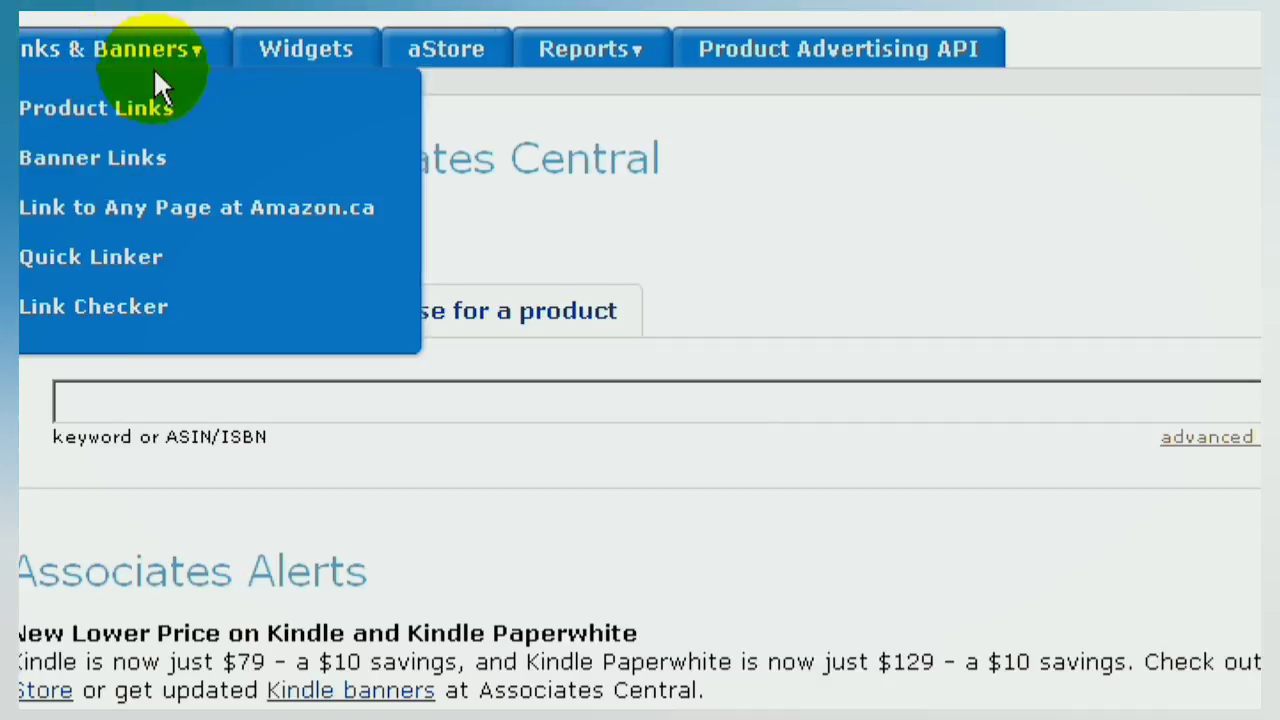
pyautogui.click(124, 112)
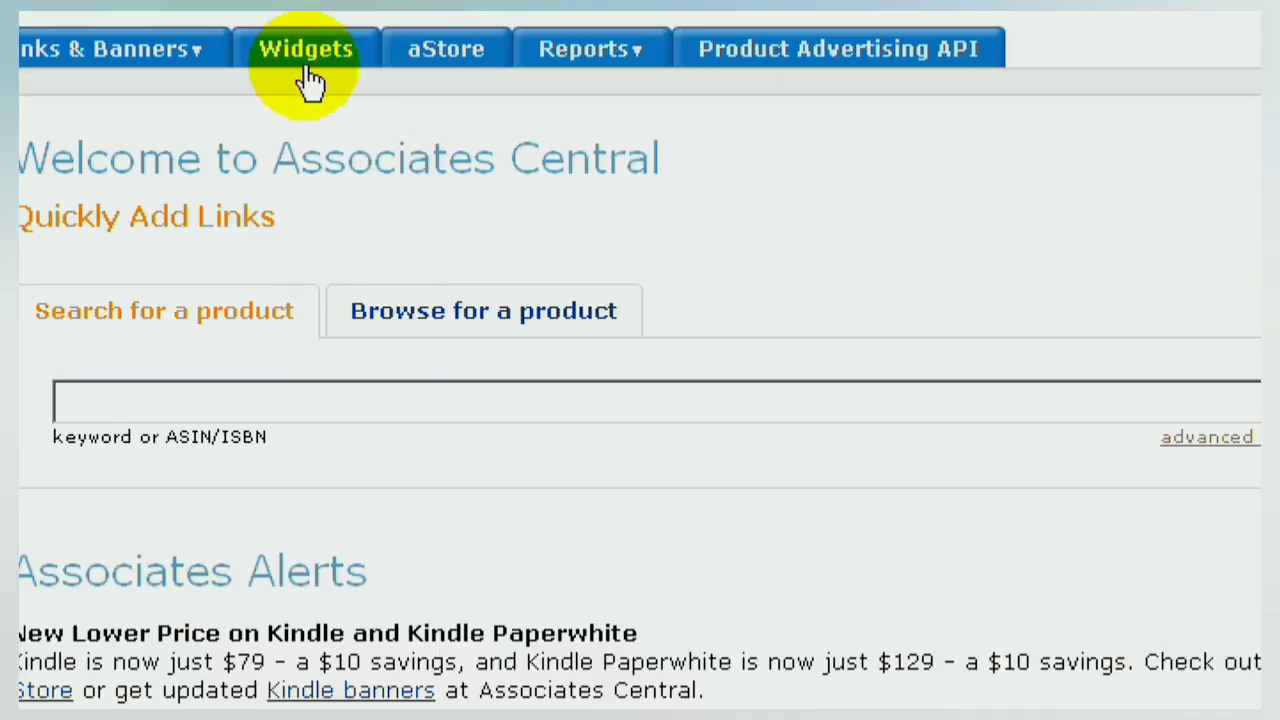
pyautogui.moveTo(157, 62)
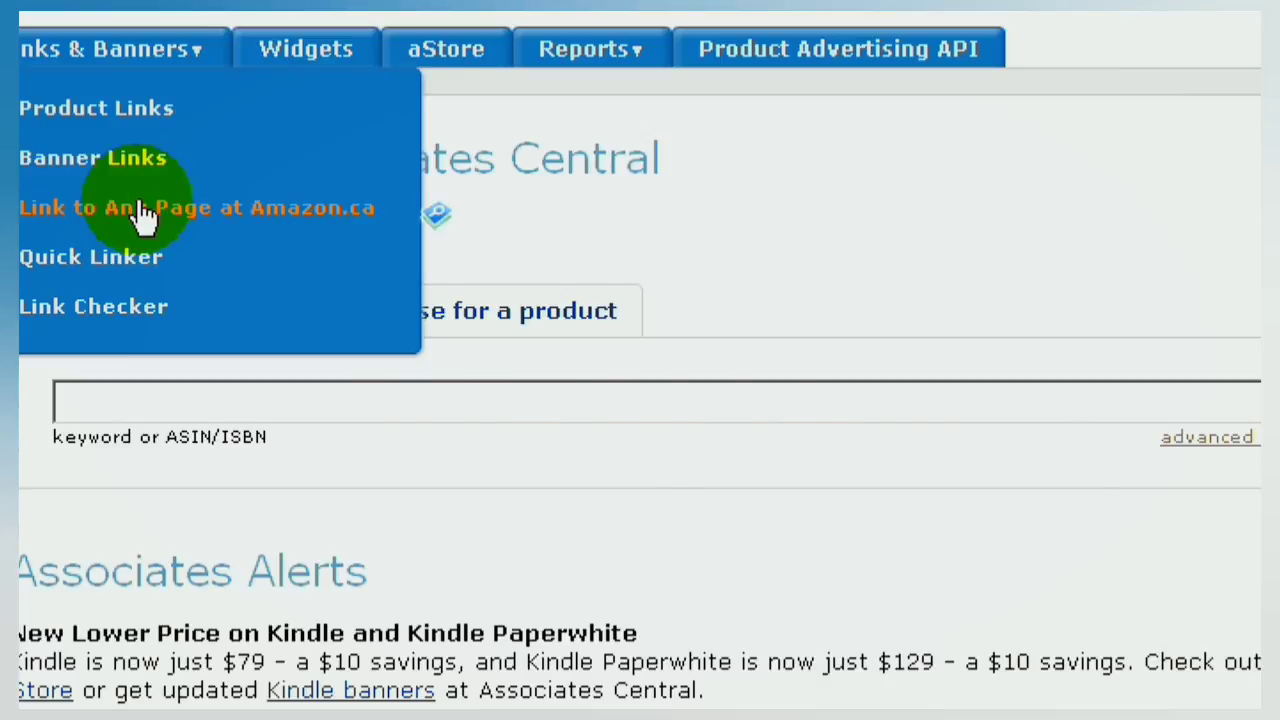
pyautogui.click(145, 212)
# - Set the favourite-destination link to the Electronics product line with the General Bestsellers subcategory, and start editing its name
pyautogui.scroll(-3, 1237, 368)
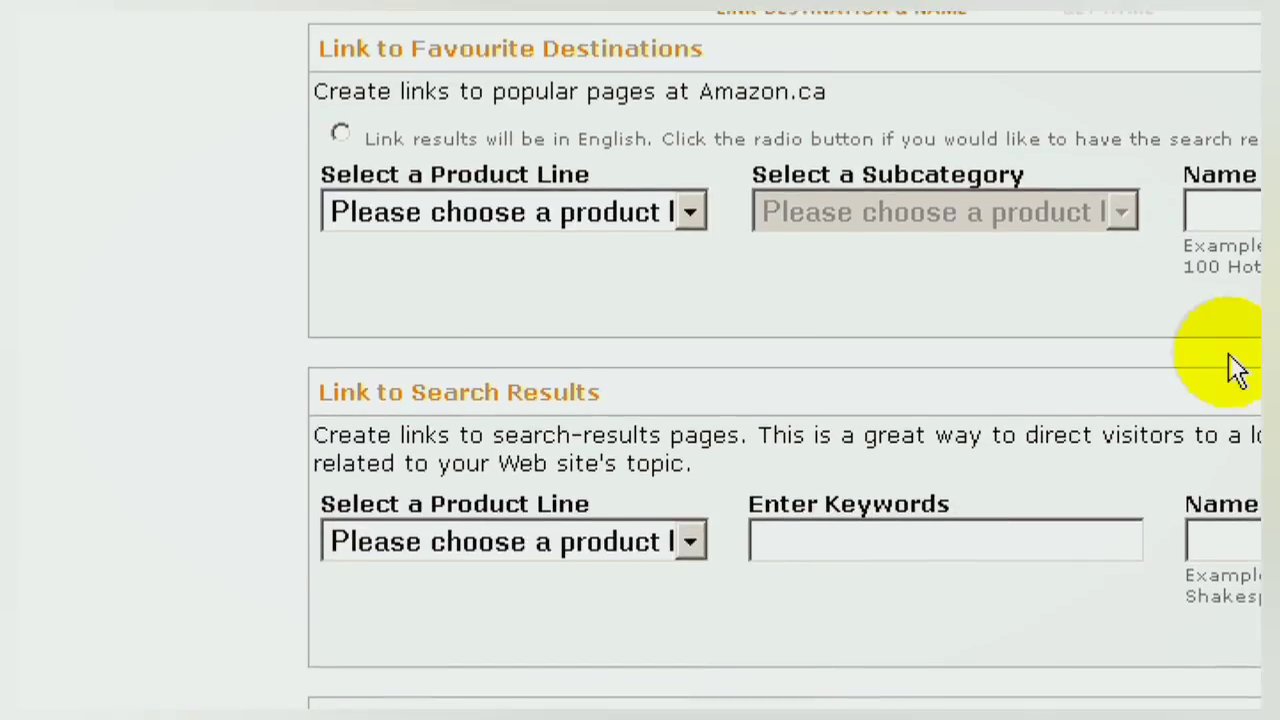
pyautogui.click(696, 216)
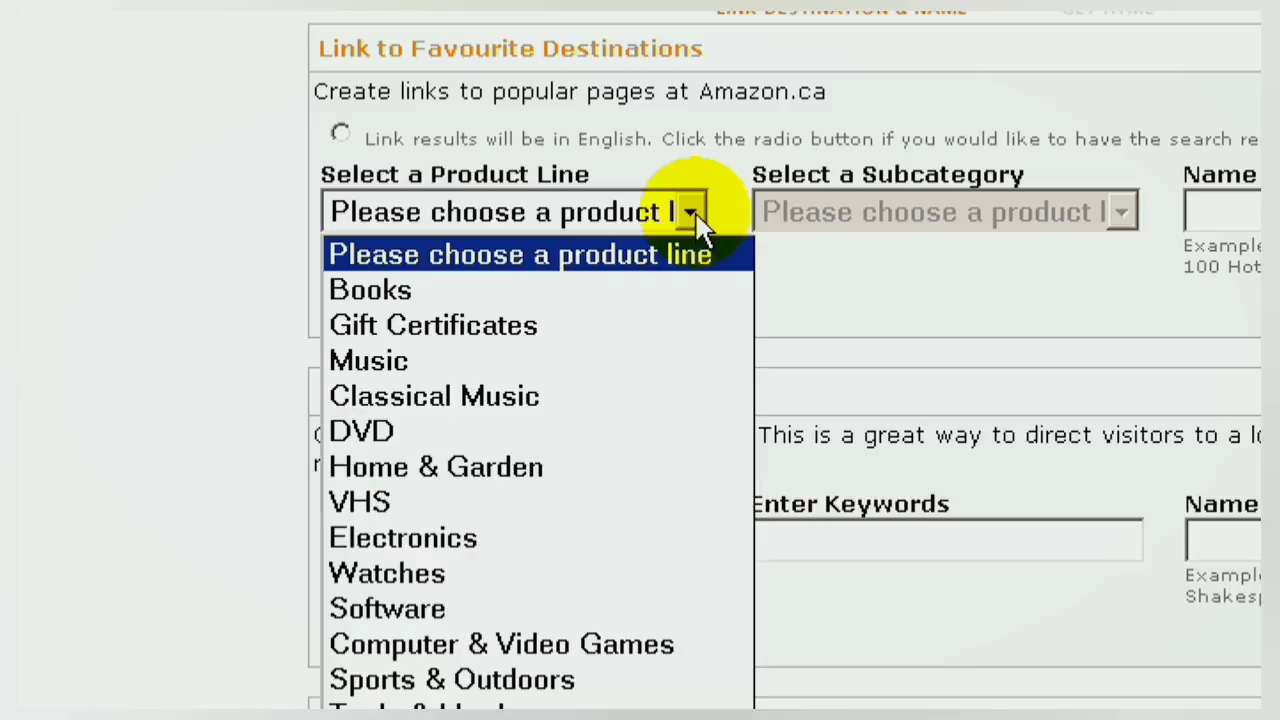
pyautogui.click(457, 537)
pyautogui.scroll(3, 1136, 220)
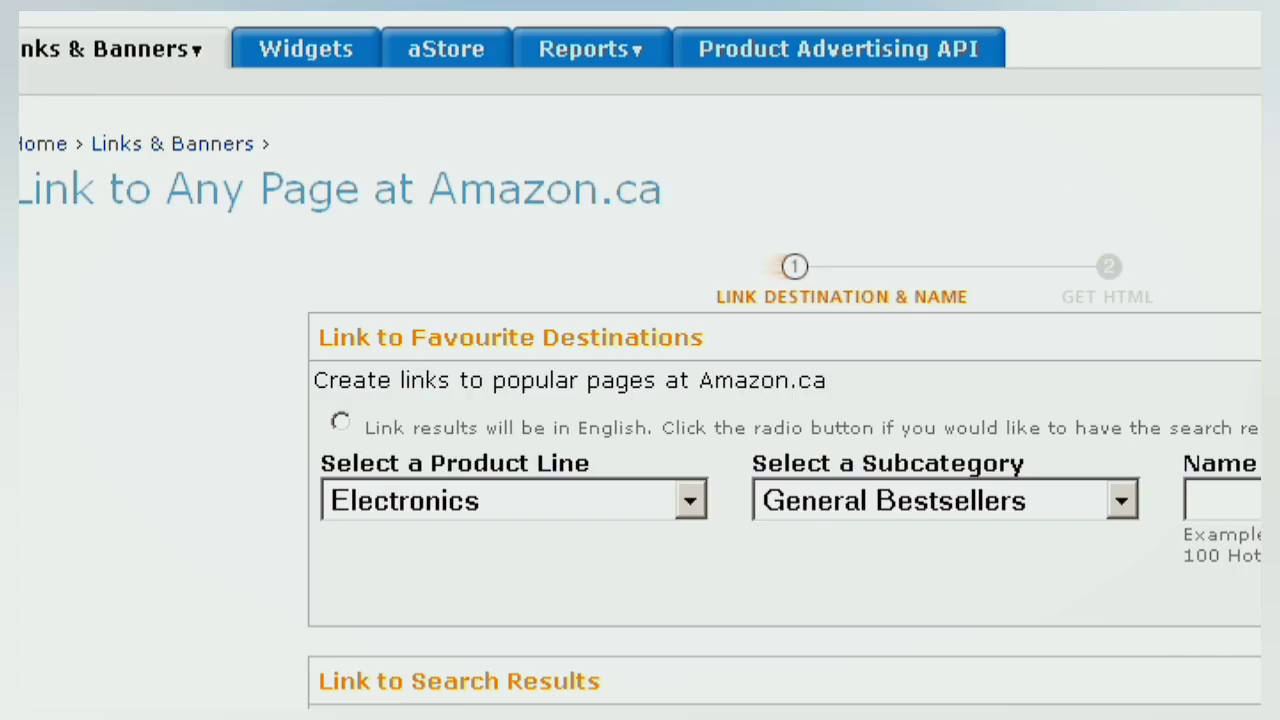
pyautogui.scroll(-3, 1140, 225)
pyautogui.click(1117, 236)
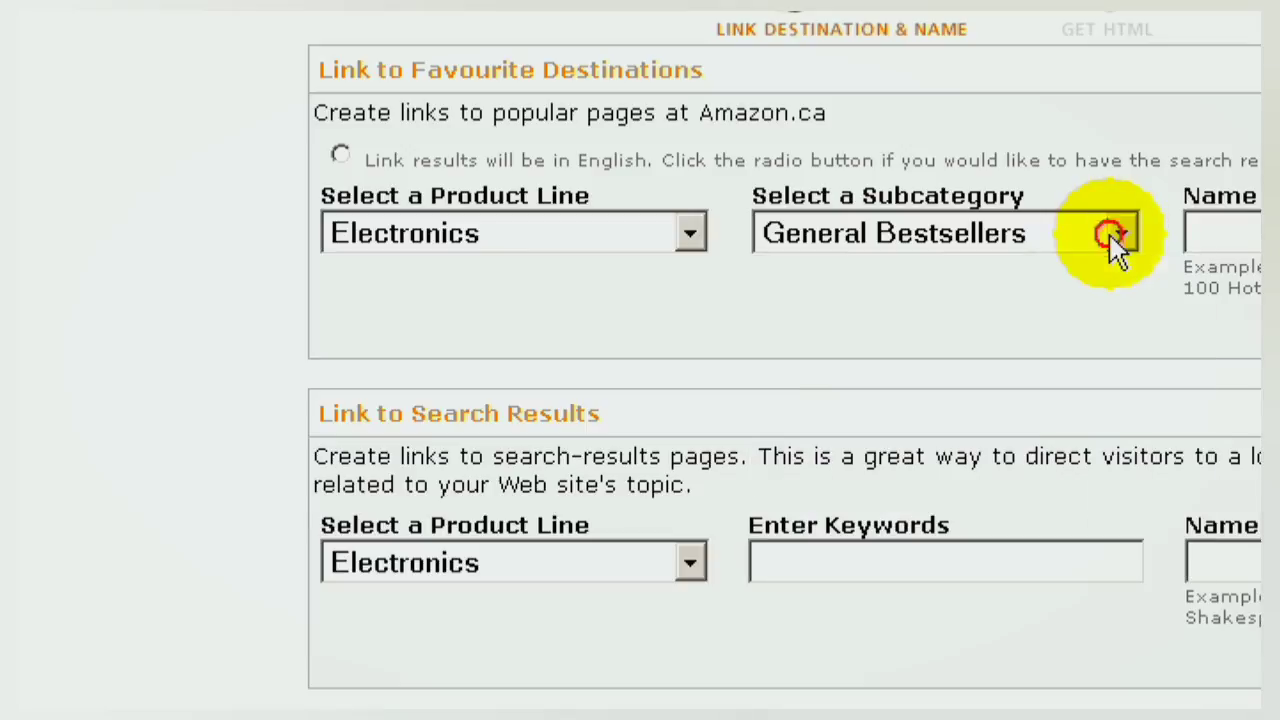
pyautogui.click(1223, 229)
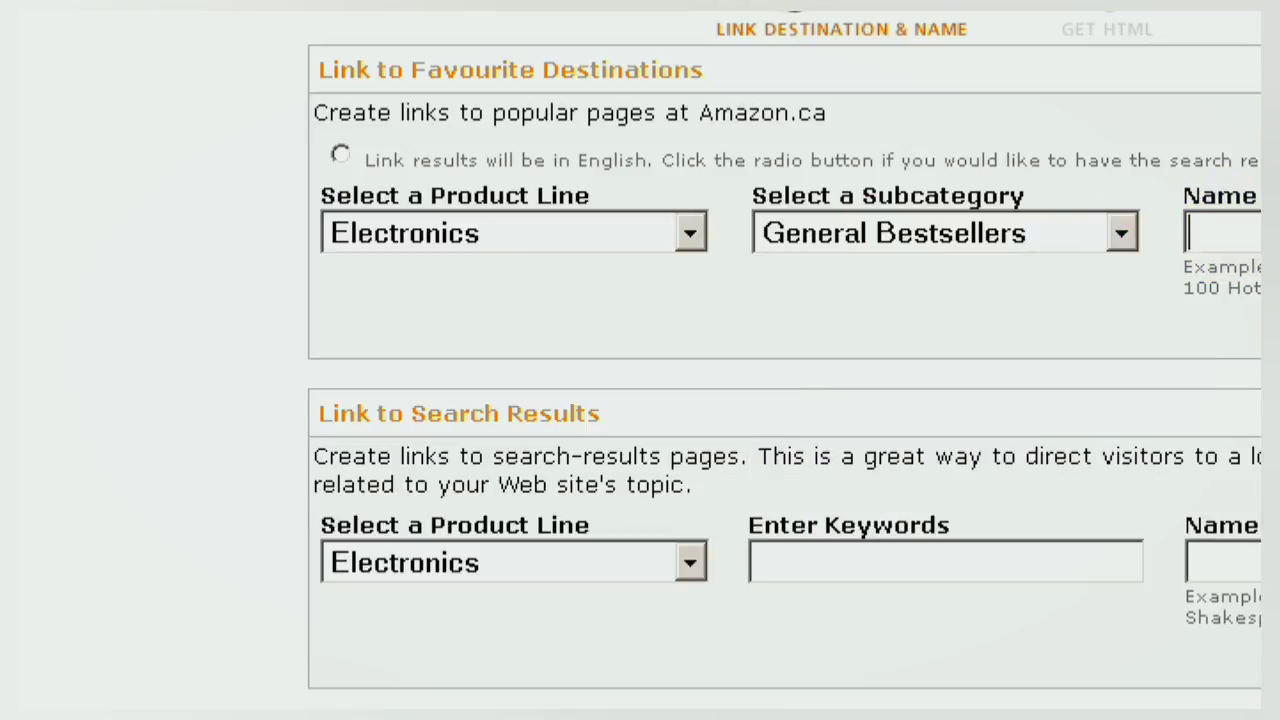
# - Examine the search-results link, any-page link and Link Checker sections further down the page
pyautogui.scroll(-1, 793, 255)
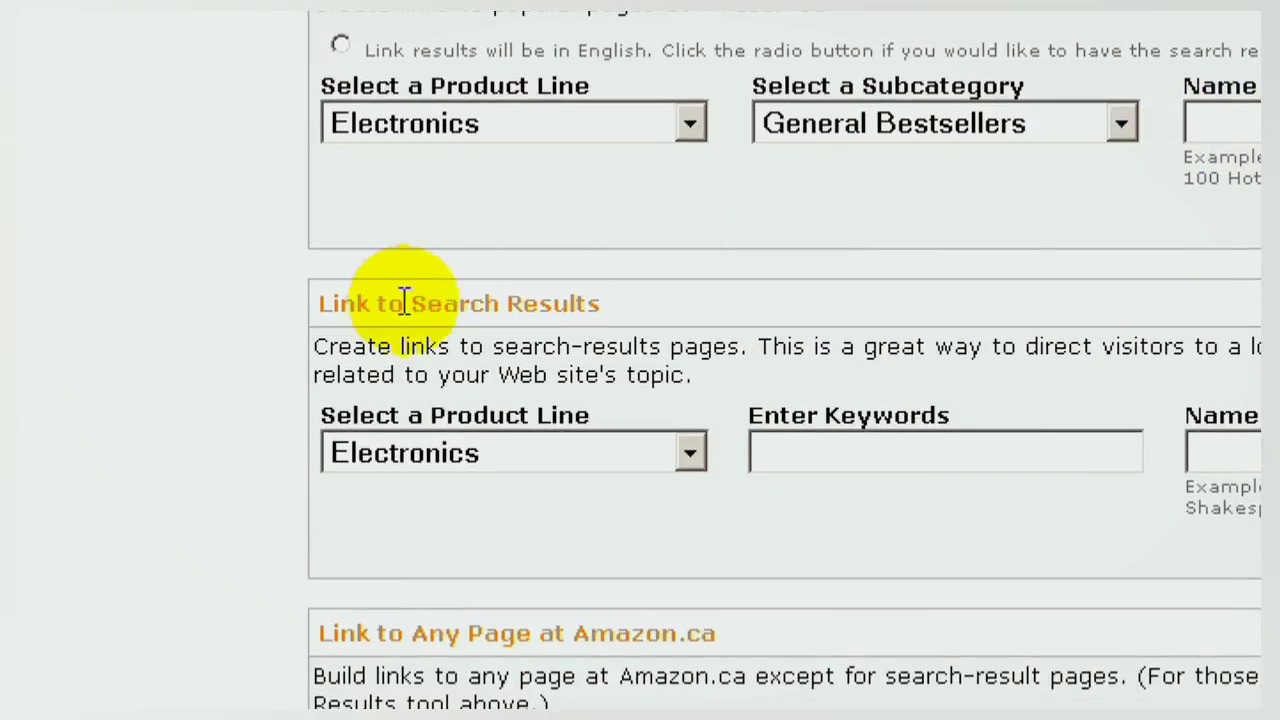
pyautogui.scroll(-3, 785, 360)
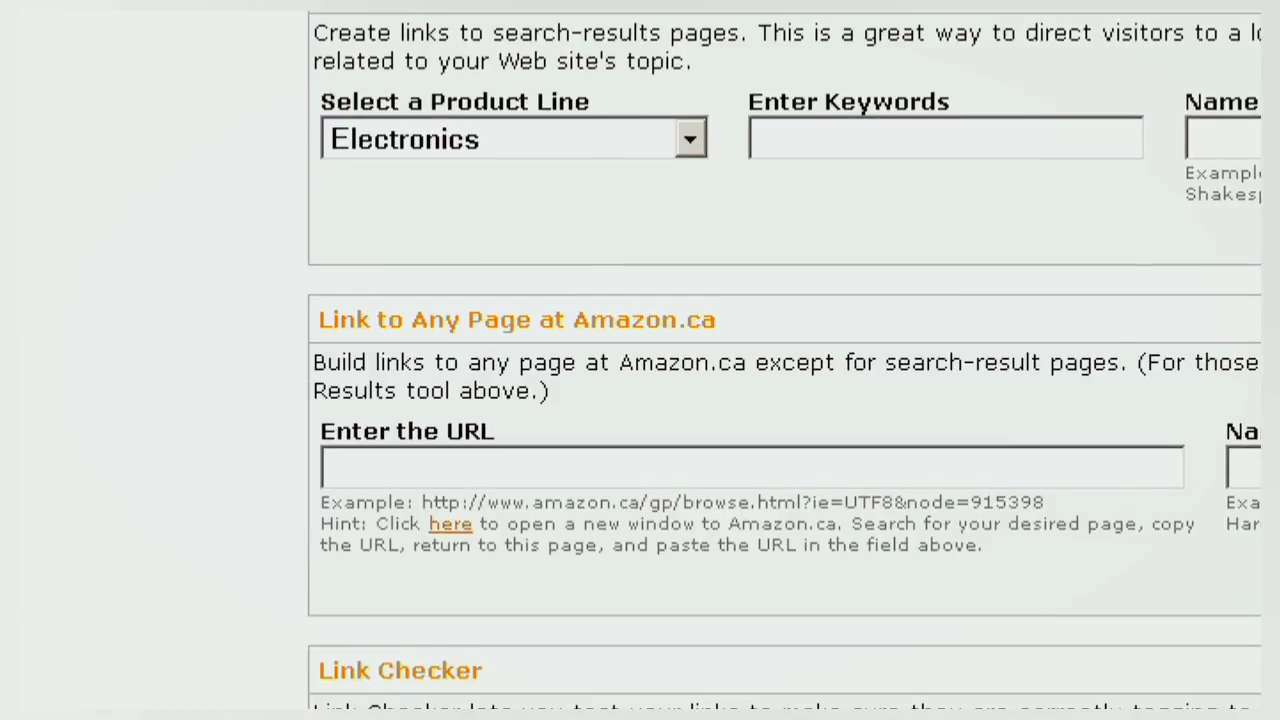
pyautogui.scroll(-1, 785, 400)
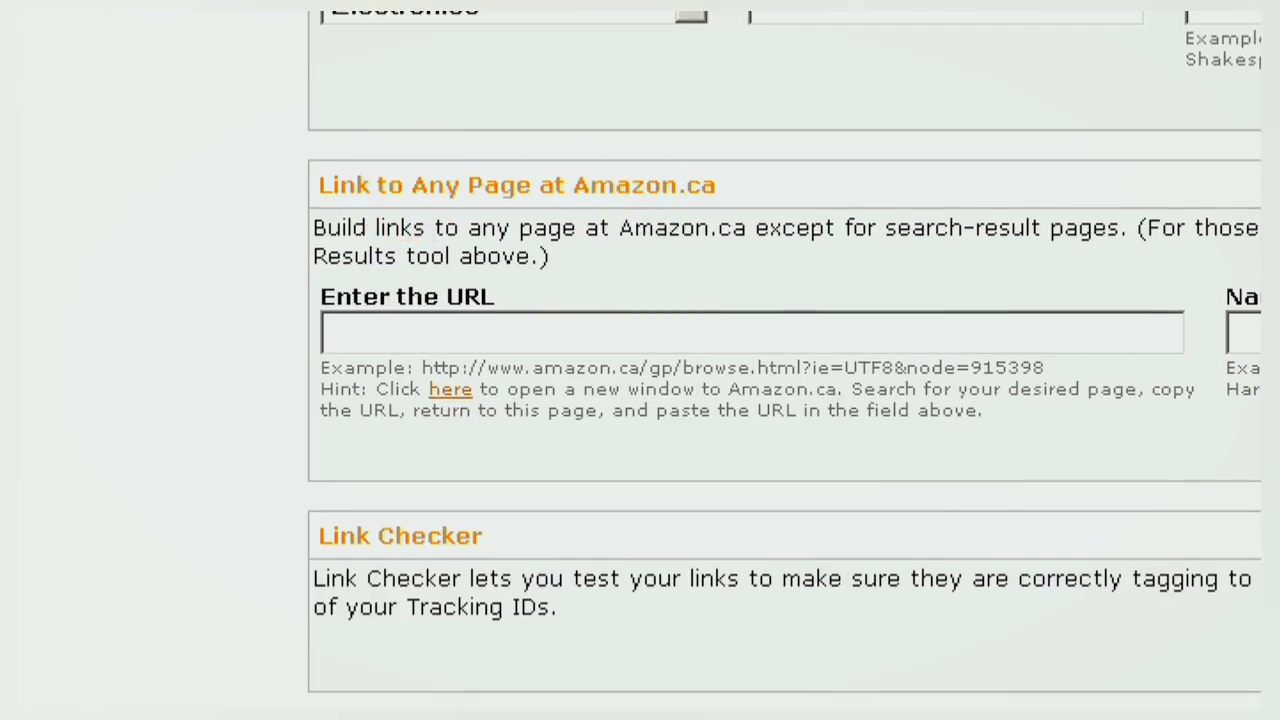
# - Open the Product Links tool in Associates Central
pyautogui.scroll(6, 785, 400)
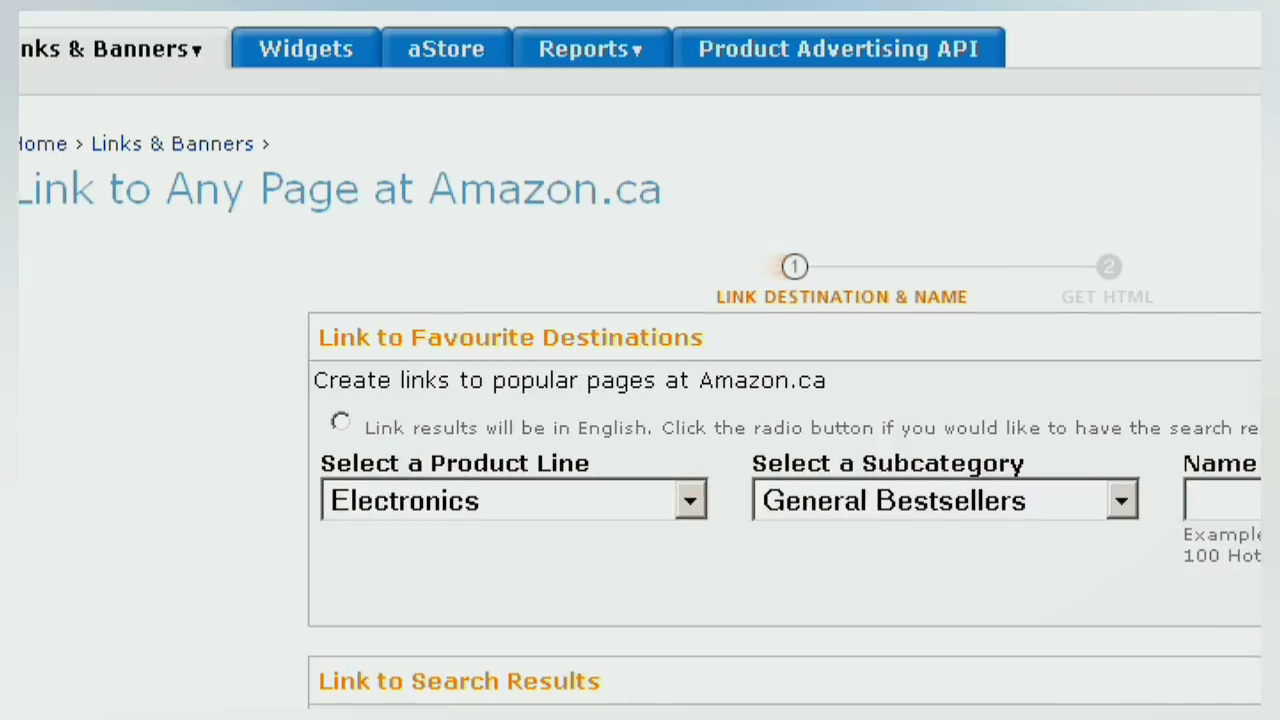
pyautogui.moveTo(135, 65)
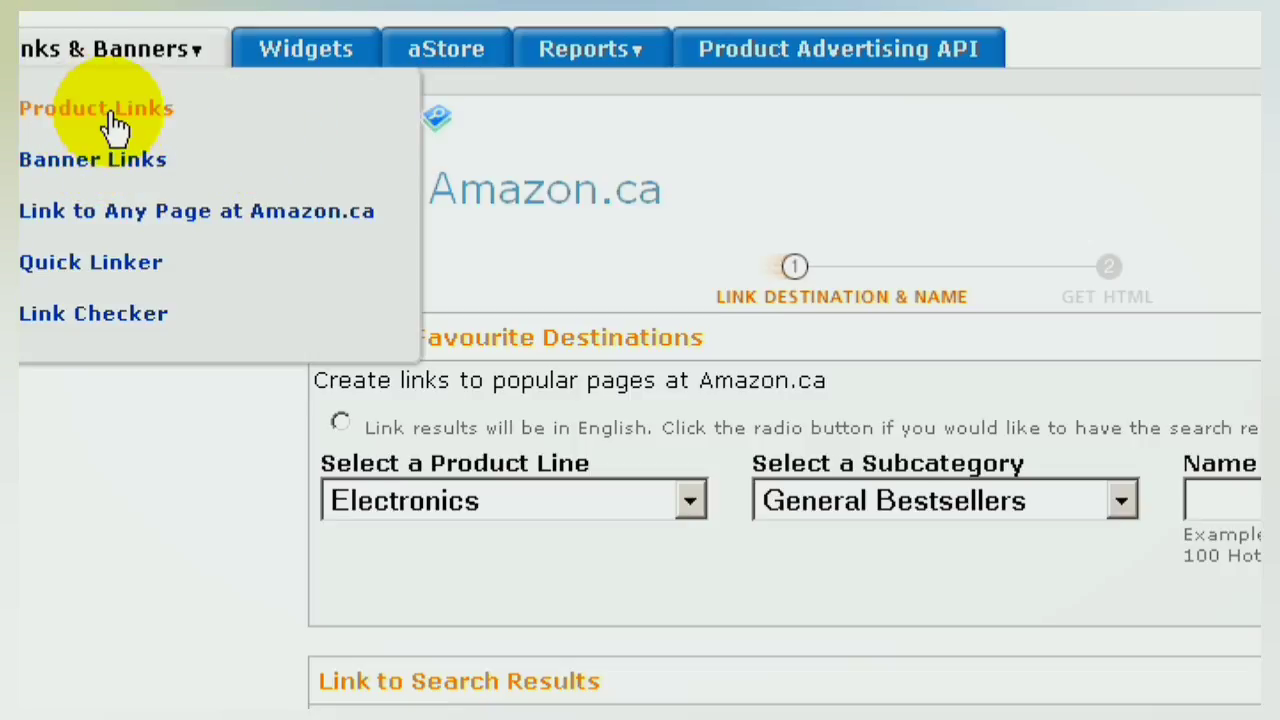
pyautogui.click(113, 125)
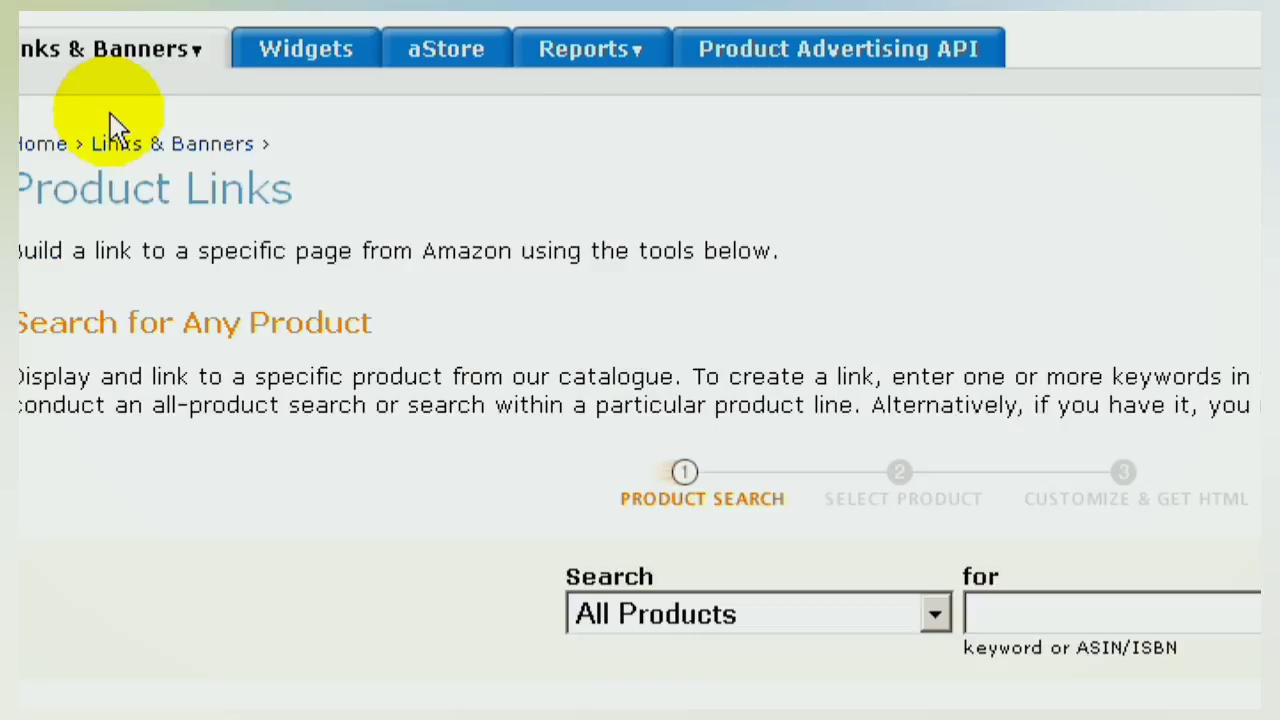
# - Search for products to link to in the Electronics category with the keyword "ipad"
pyautogui.scroll(-5, 897, 418)
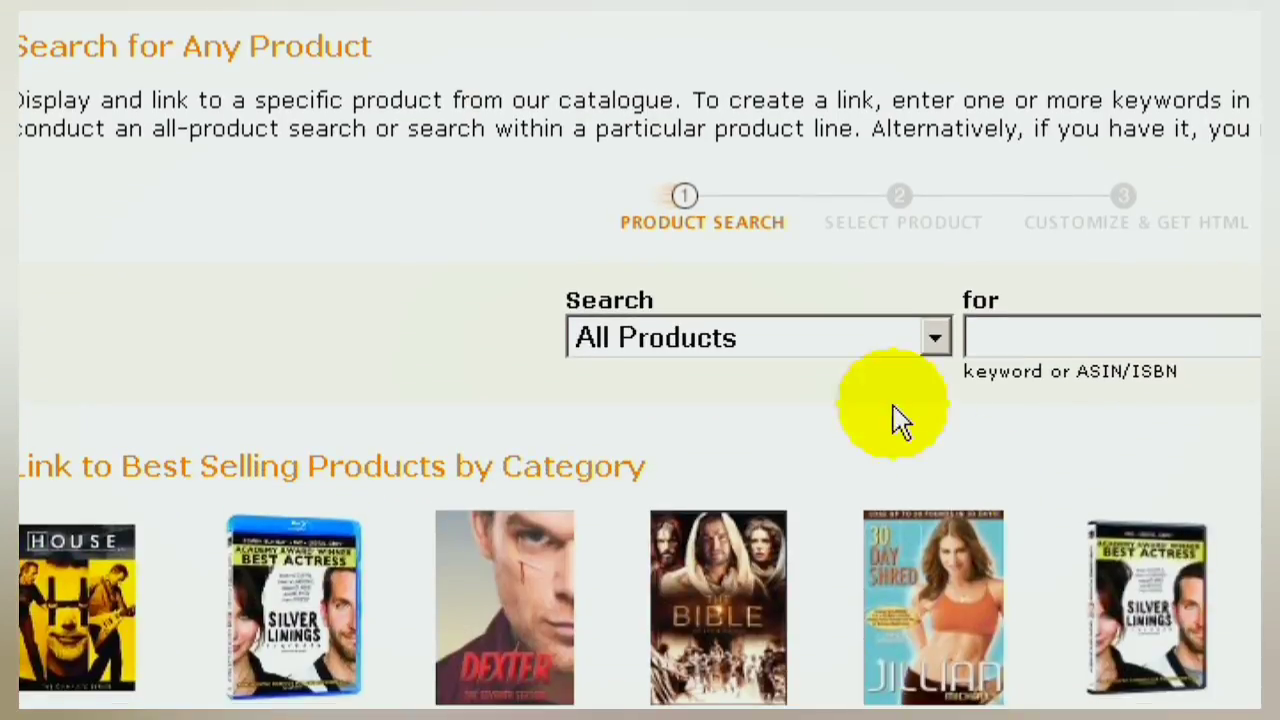
pyautogui.click(934, 337)
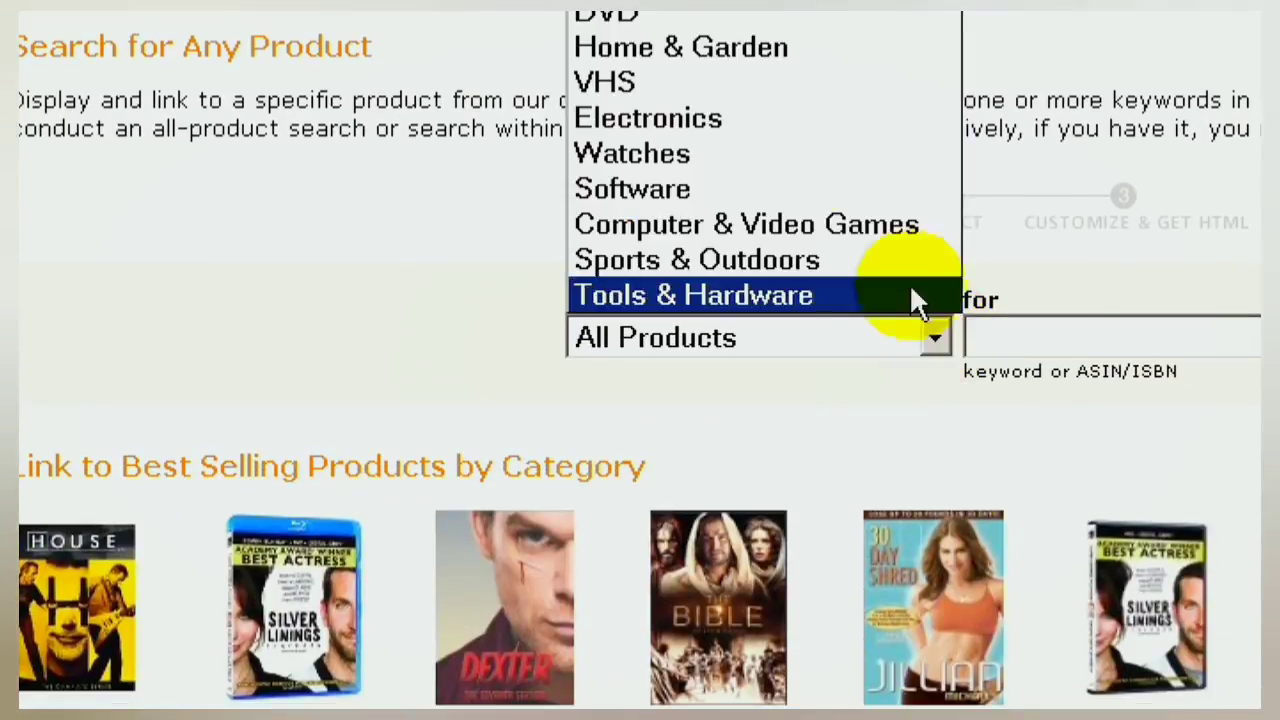
pyautogui.click(826, 122)
pyautogui.click(1018, 342)
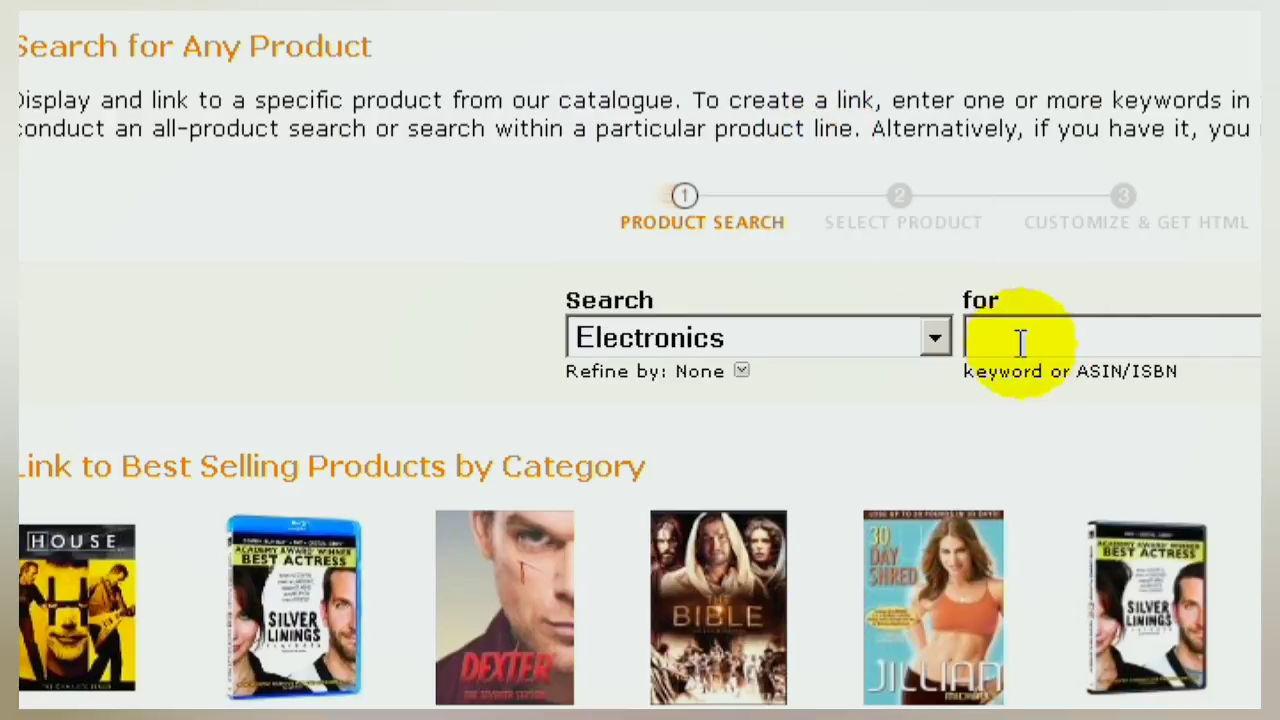
pyautogui.write('ipad')
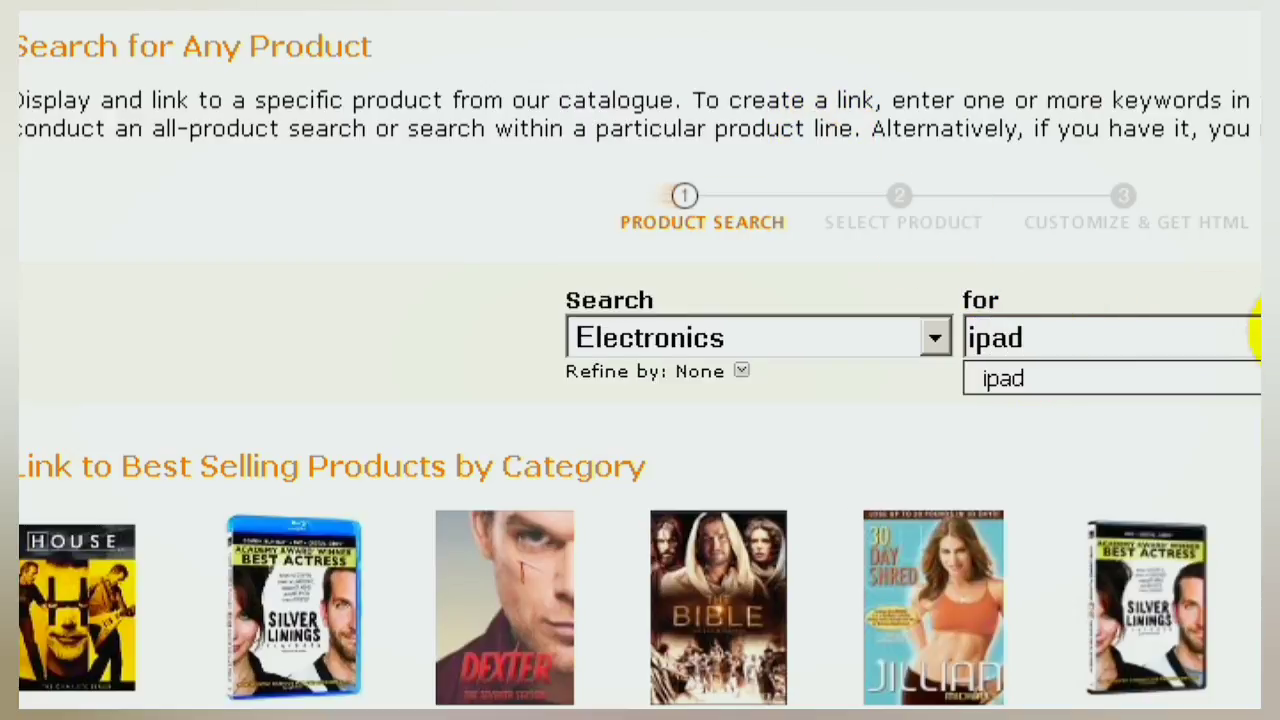
pyautogui.press('Escape')
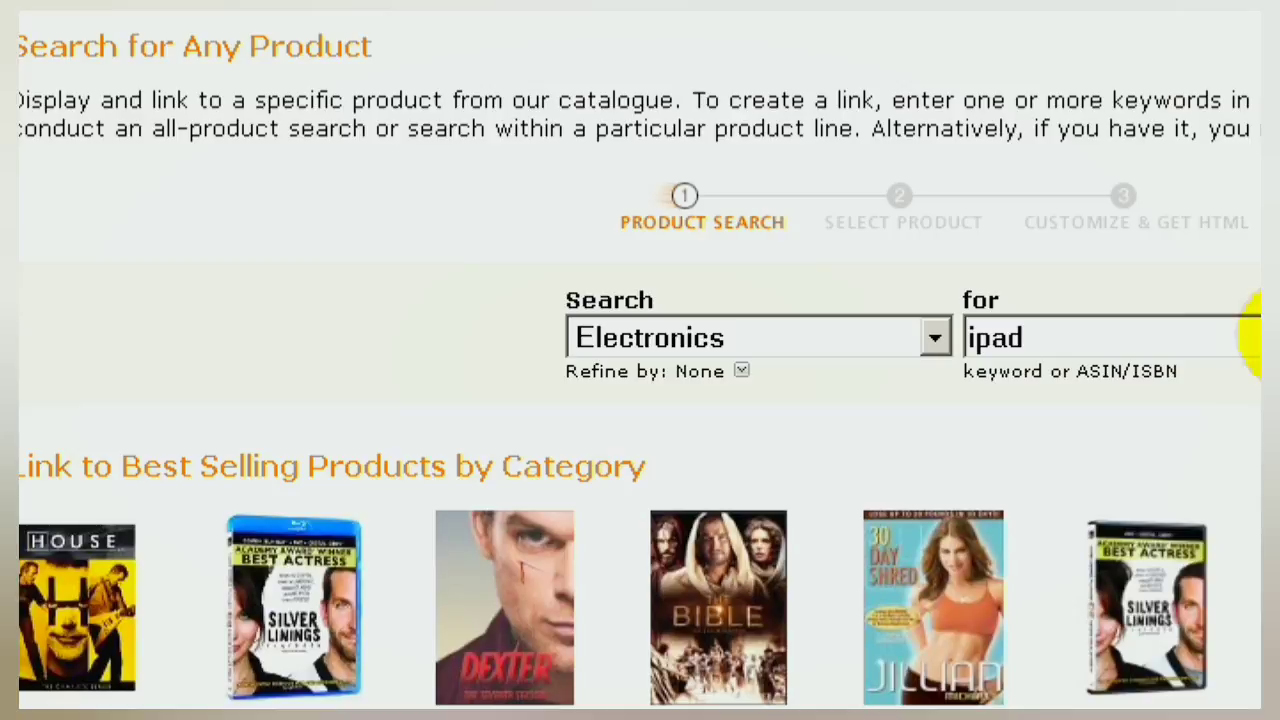
pyautogui.click(1274, 335)
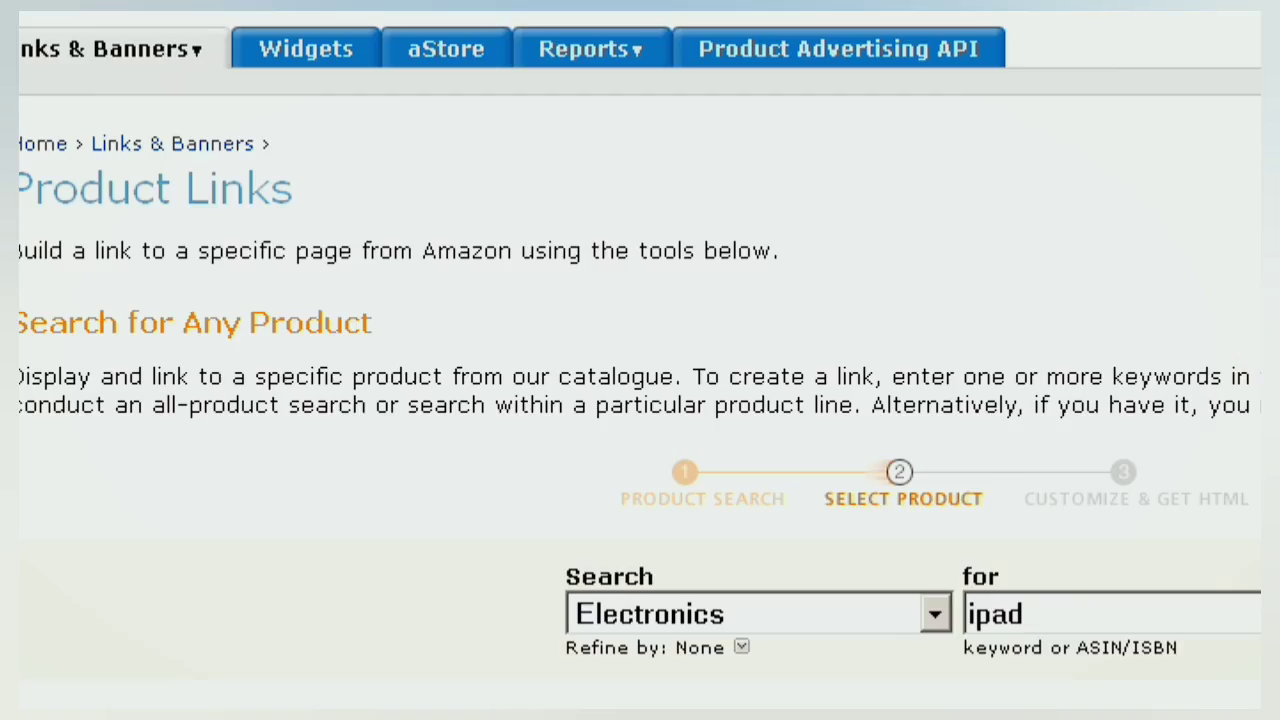
# - Create a product link for the Apple iPad mini 16GB Wi-Fi - White and Silver and show its text-only version
pyautogui.scroll(-2, 1274, 335)
pyautogui.scroll(-2, 640, 400)
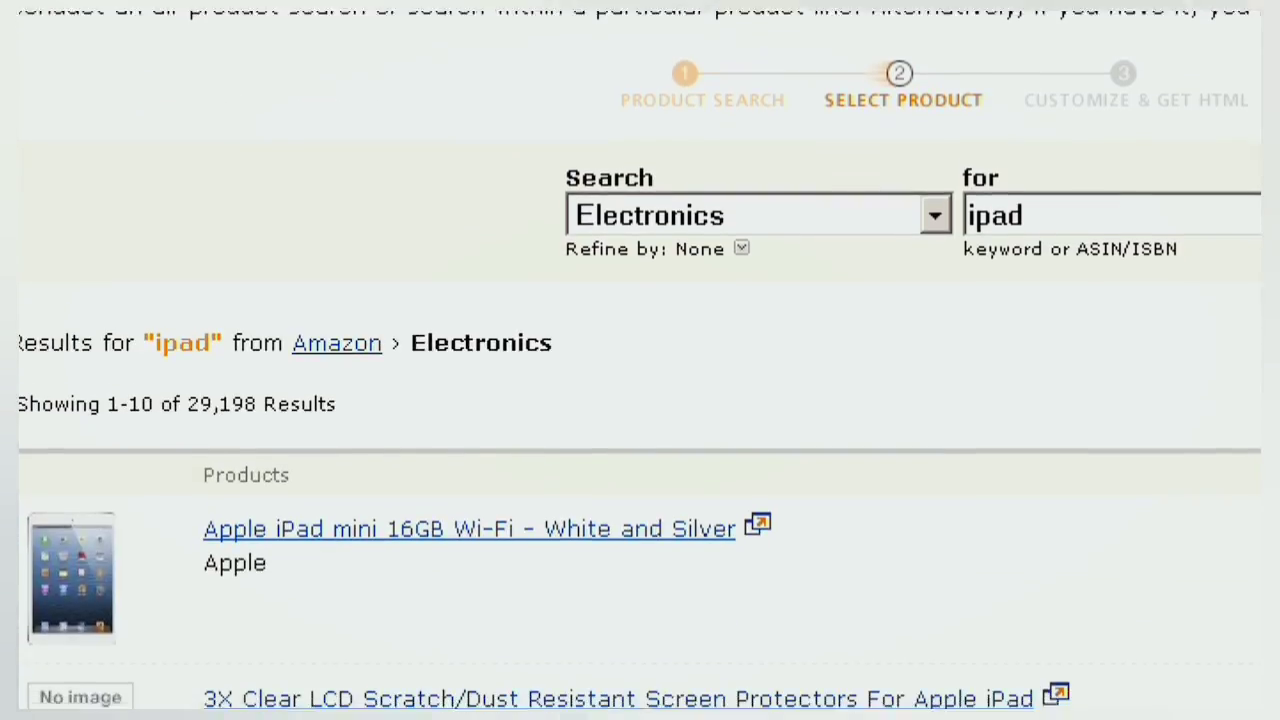
pyautogui.scroll(-2, 640, 400)
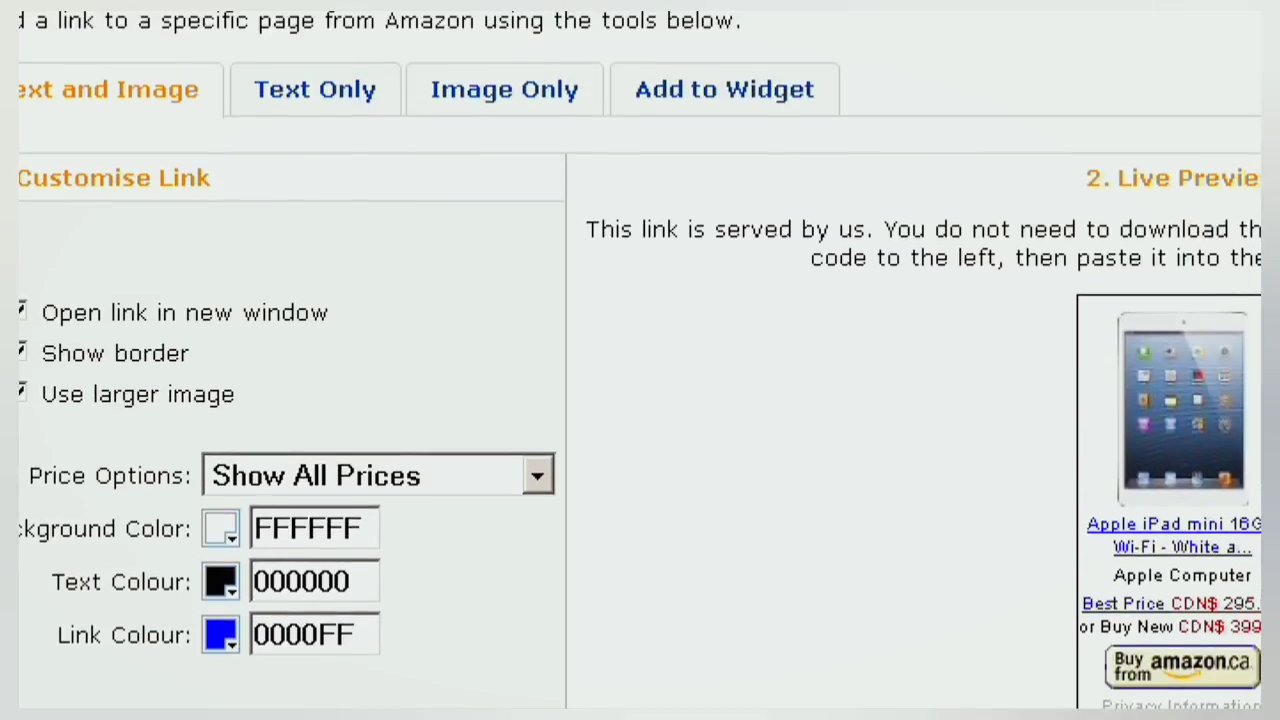
pyautogui.click(322, 112)
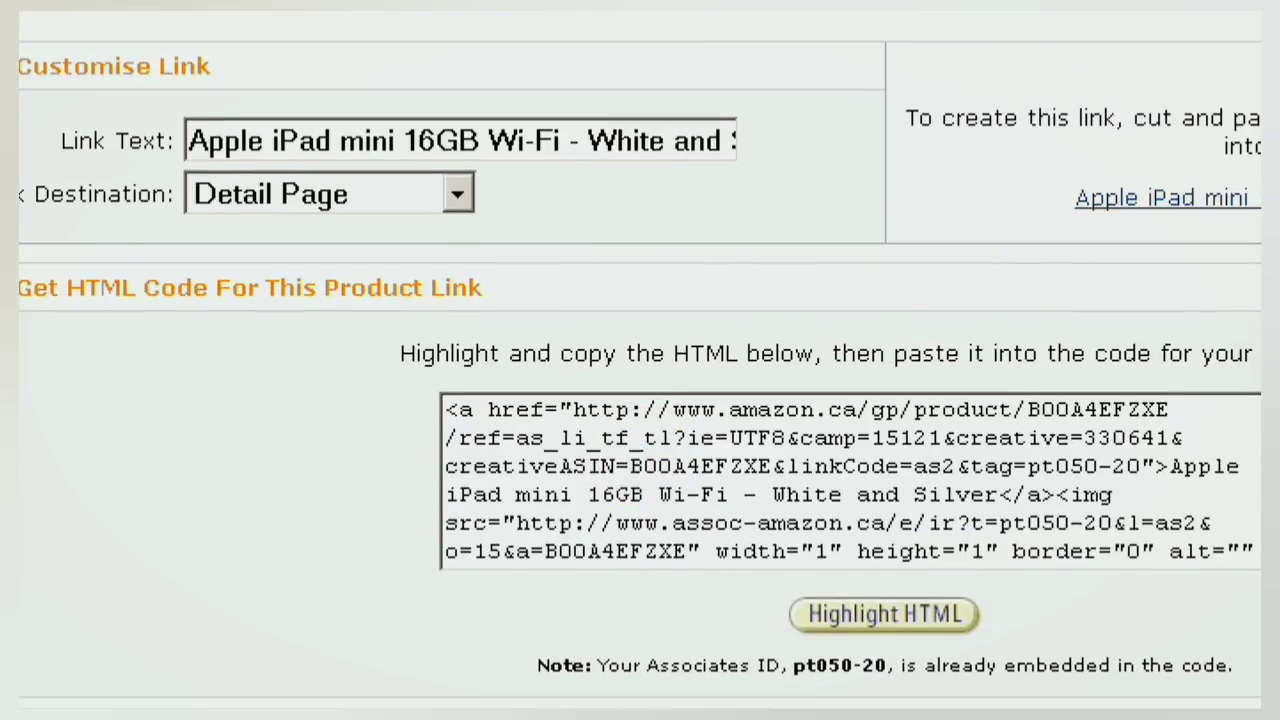
# - Return to the application thank-you page and choose to specify the payment method now, then look over the payee tax information form
pyautogui.click(468, 4)
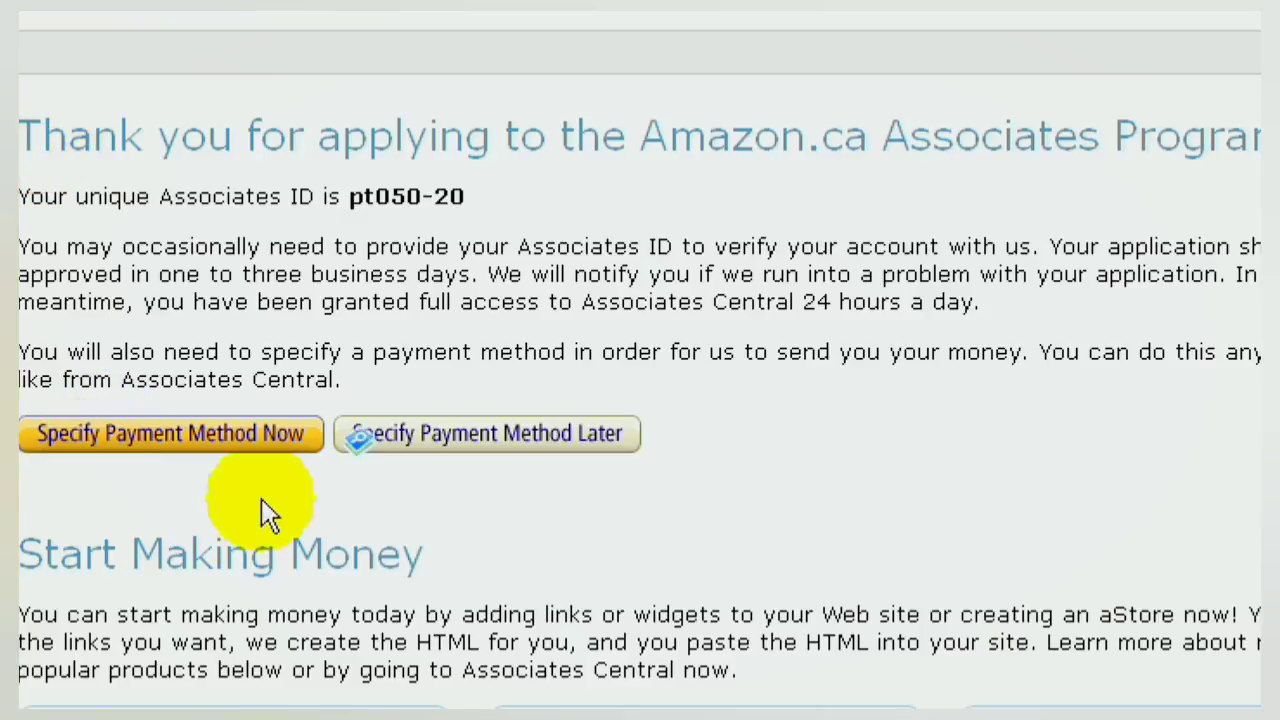
pyautogui.click(92, 448)
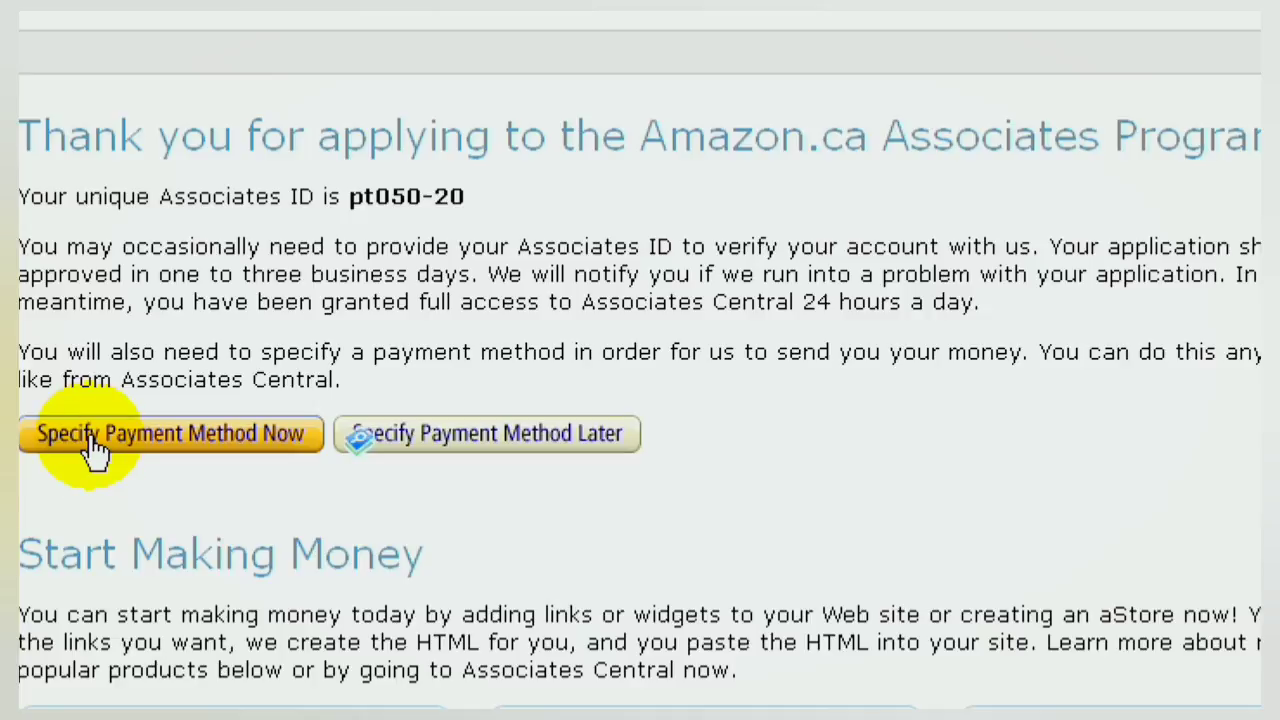
pyautogui.scroll(-3, 89, 440)
pyautogui.scroll(3, 89, 440)
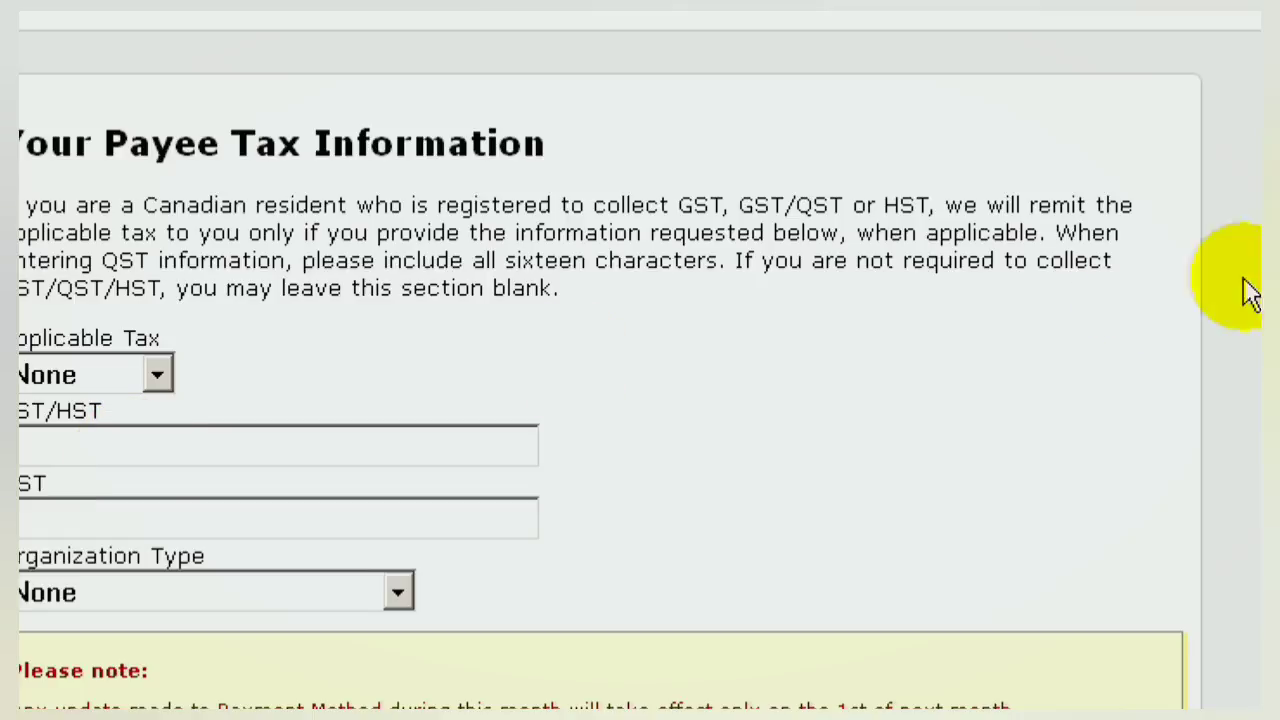
# - Select payment by cheque as the payment method and continue, leaving the payee tax information unfilled
pyautogui.scroll(-4, 600, 360)
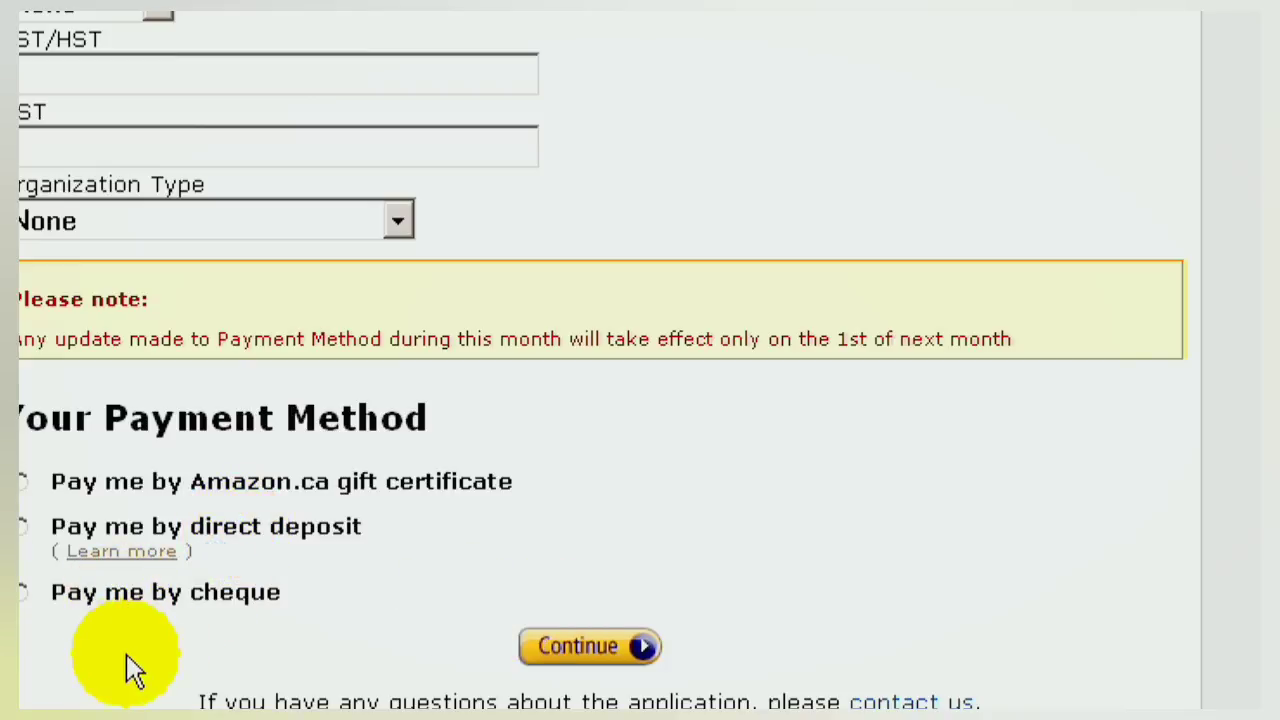
pyautogui.click(22, 594)
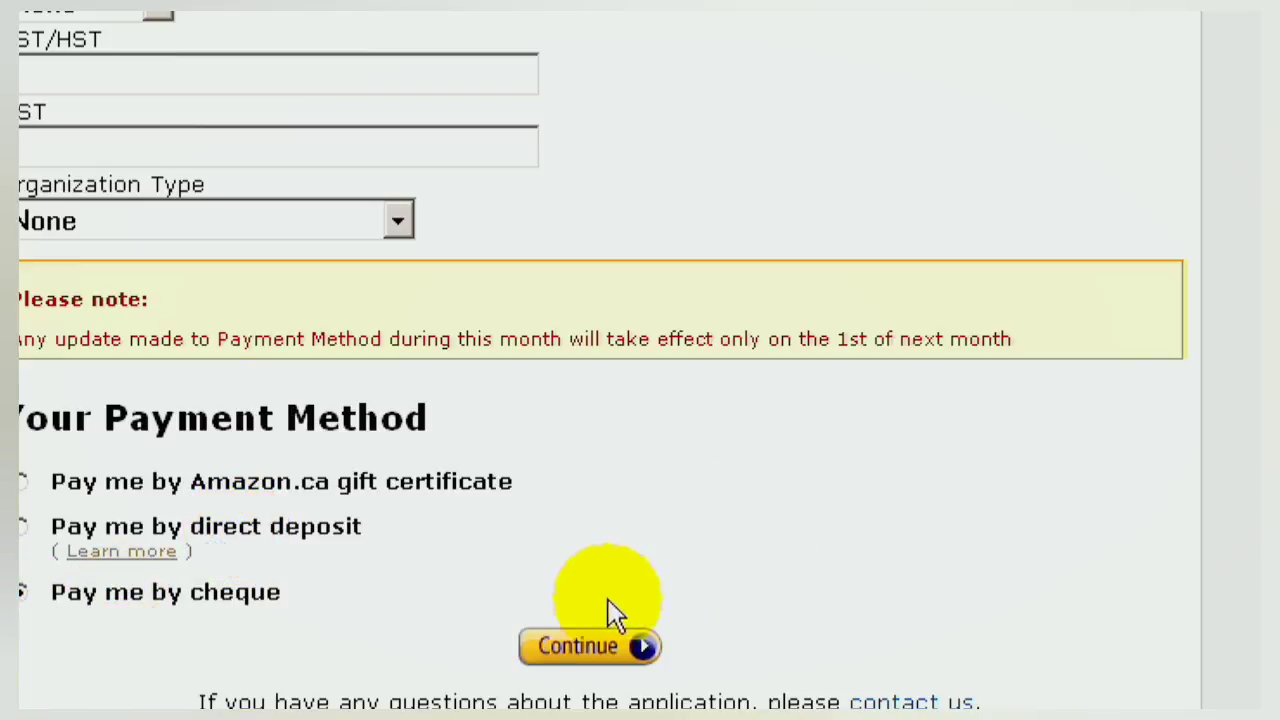
pyautogui.click(576, 652)
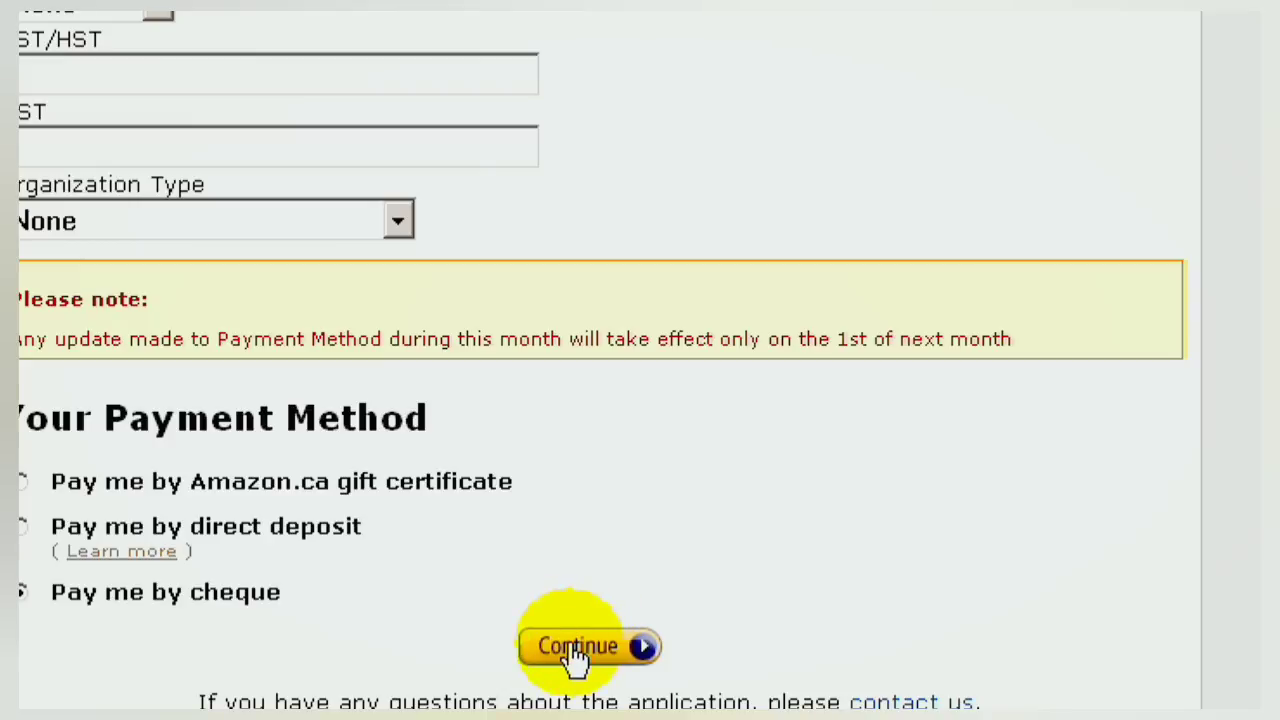